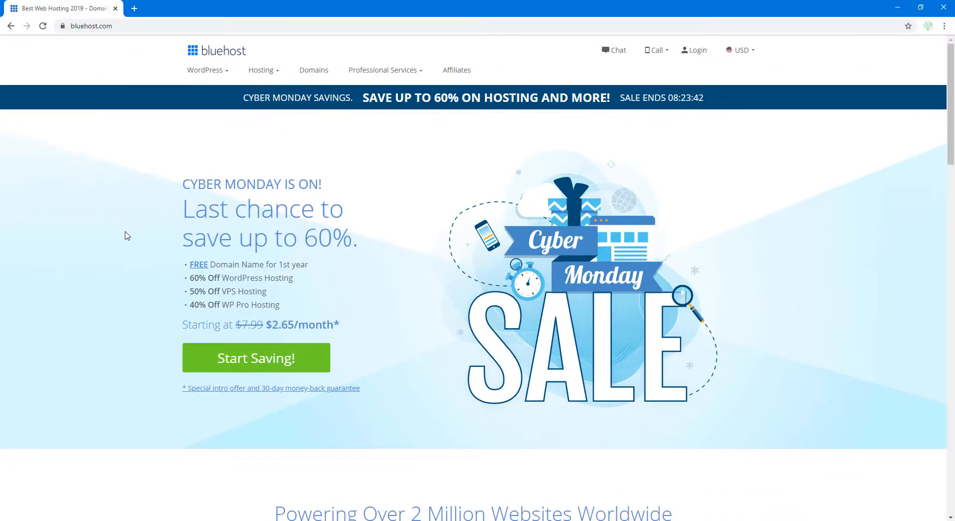
# Step: Open the WordPress hosting plans and select the Basic plan at $2.65/mo
pyautogui.moveTo(216, 75)
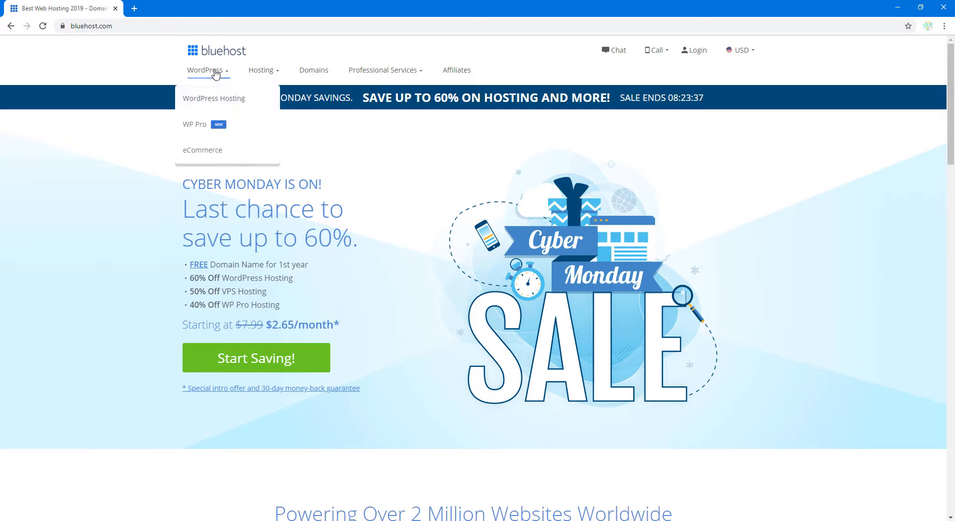
pyautogui.click(210, 101)
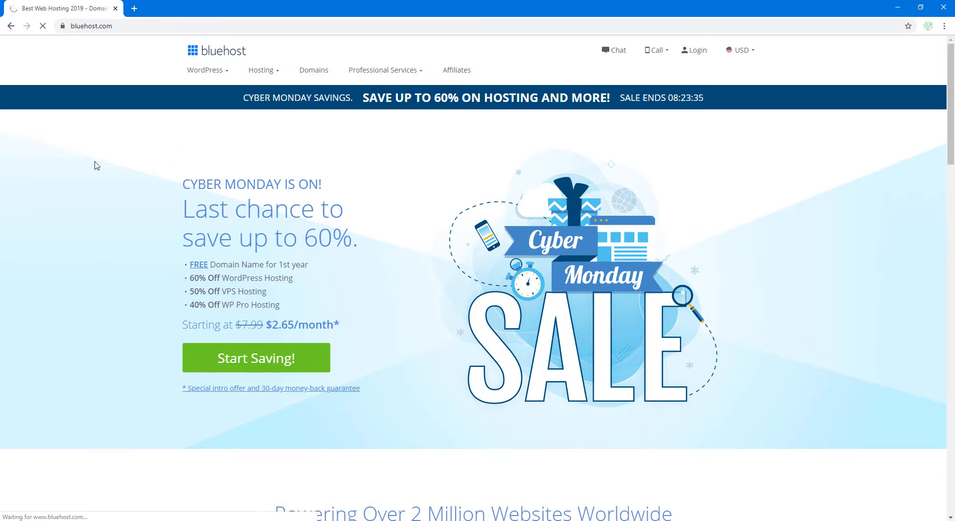
pyautogui.scroll(-5, 105, 197)
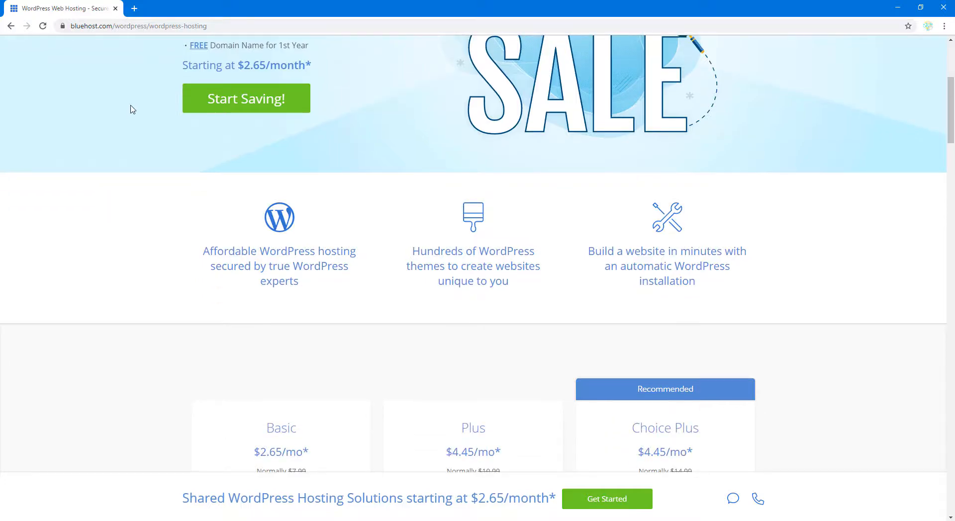
pyautogui.scroll(-6, 135, 102)
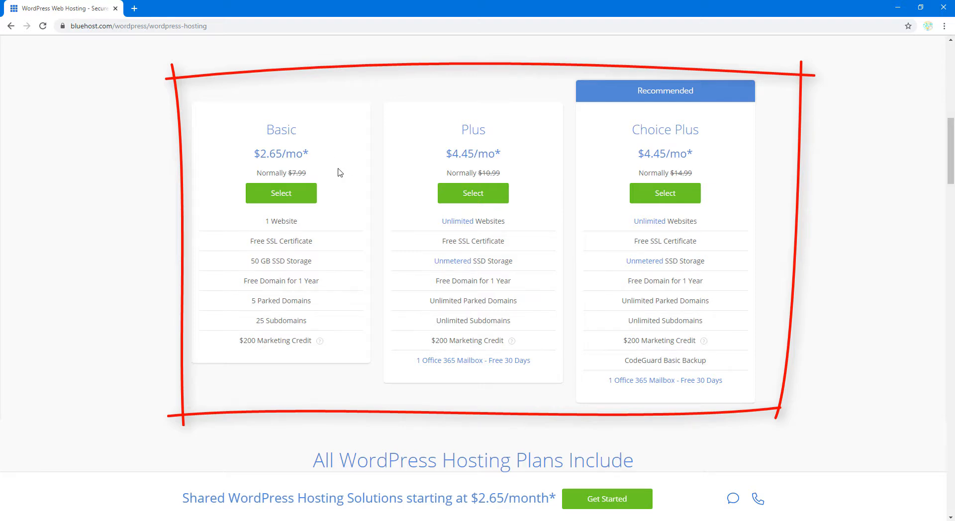
pyautogui.click(308, 201)
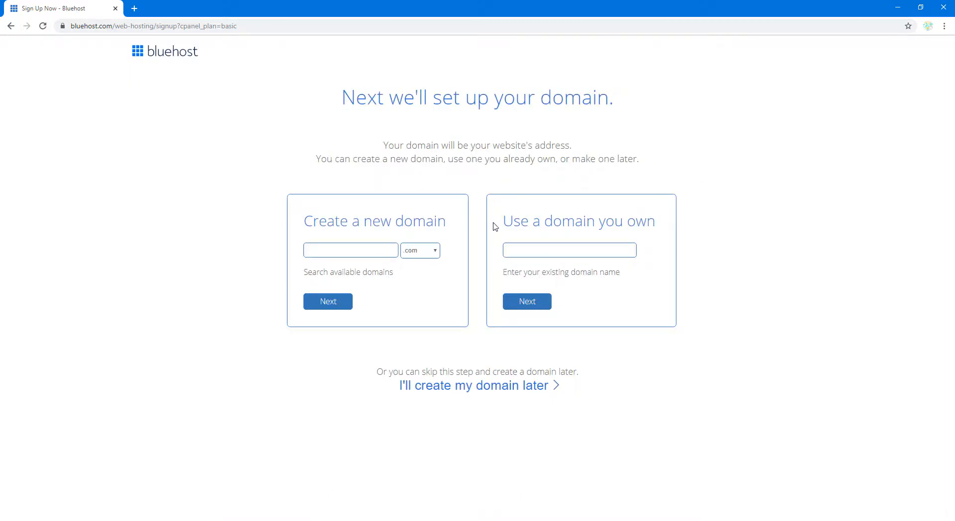
# Step: Create the new domain digismartphones with the .com extension and continue to account creation
pyautogui.click(354, 250)
pyautogui.write('digismartphones')
pyautogui.click(329, 304)
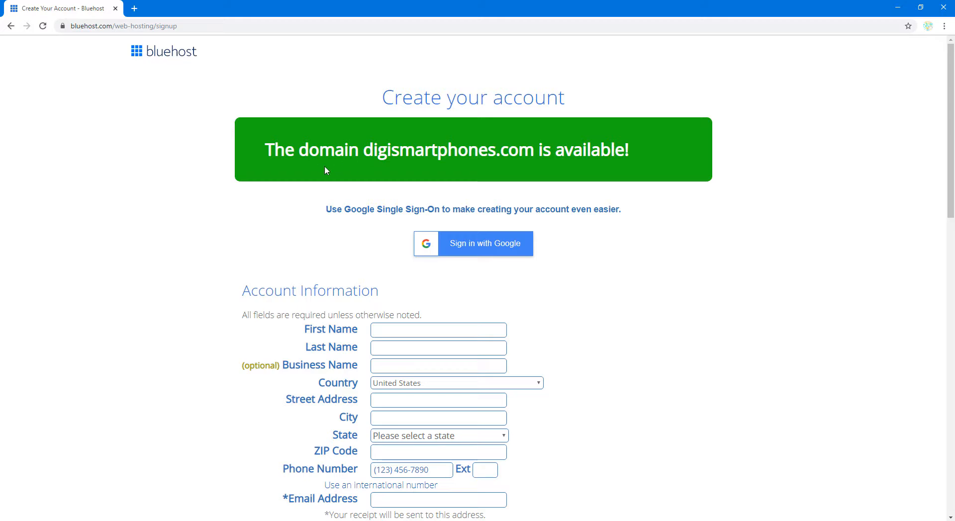
# Step: Review the signup form and set the account plan to Basic 12 Month Price - $5.95/mo
pyautogui.scroll(-14, 215, 207)
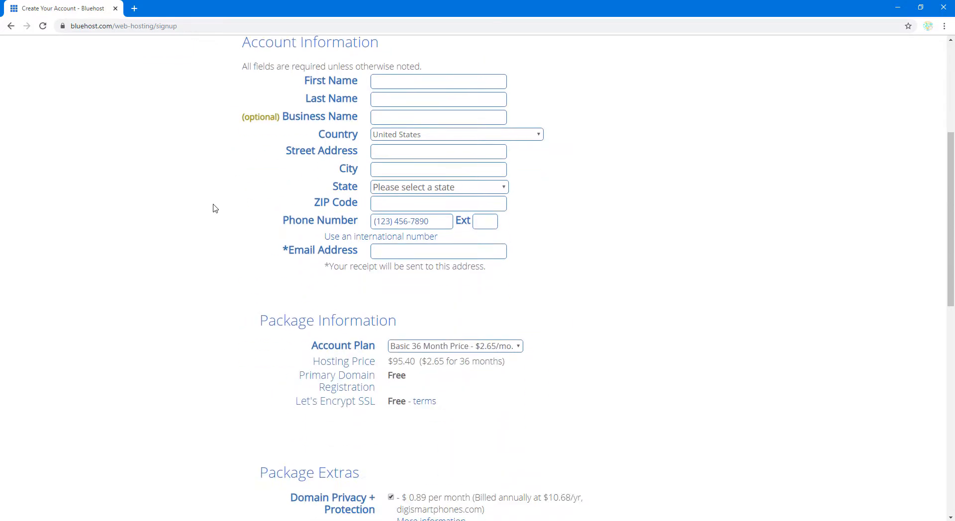
pyautogui.scroll(-3, 220, 327)
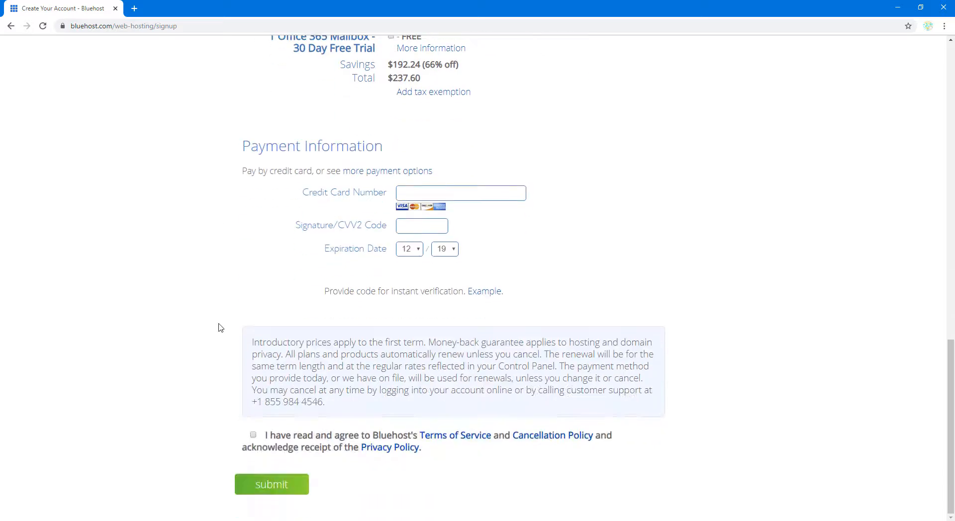
pyautogui.scroll(15, 221, 328)
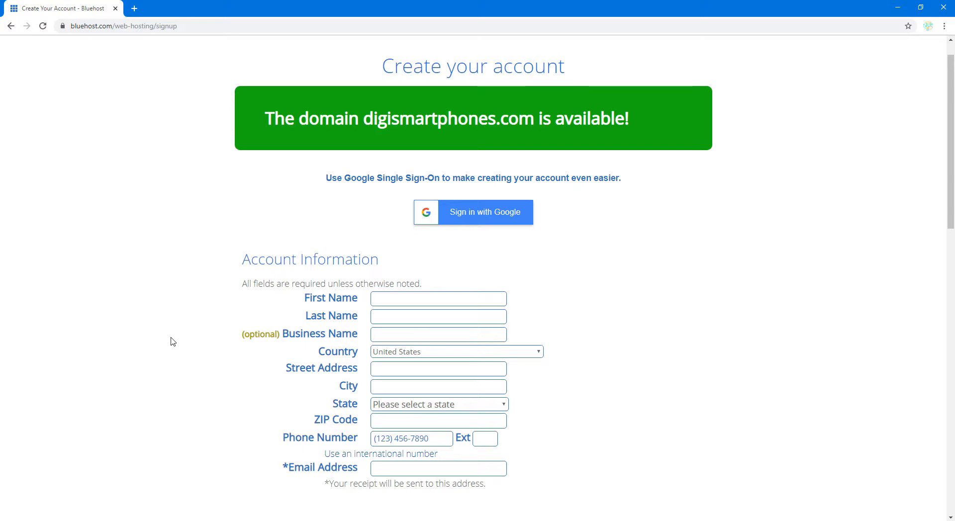
pyautogui.scroll(-5, 172, 341)
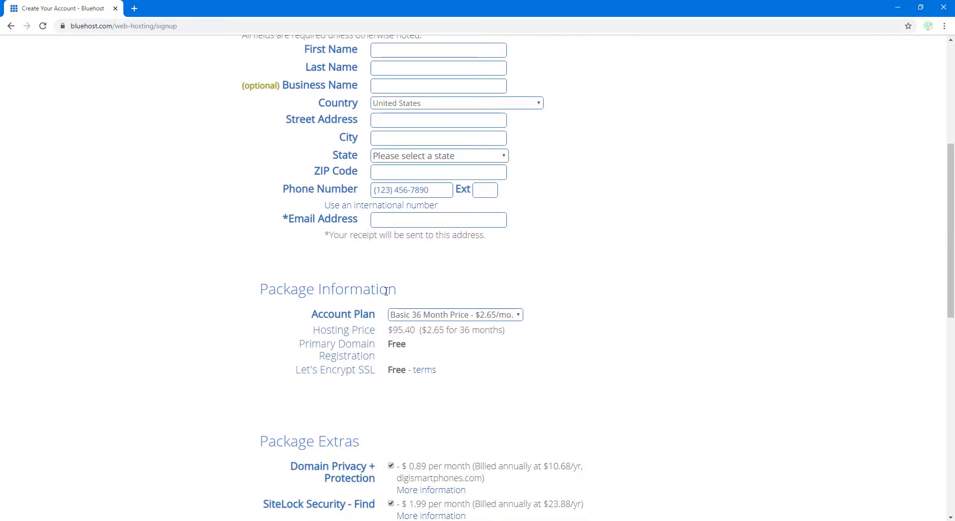
pyautogui.click(434, 321)
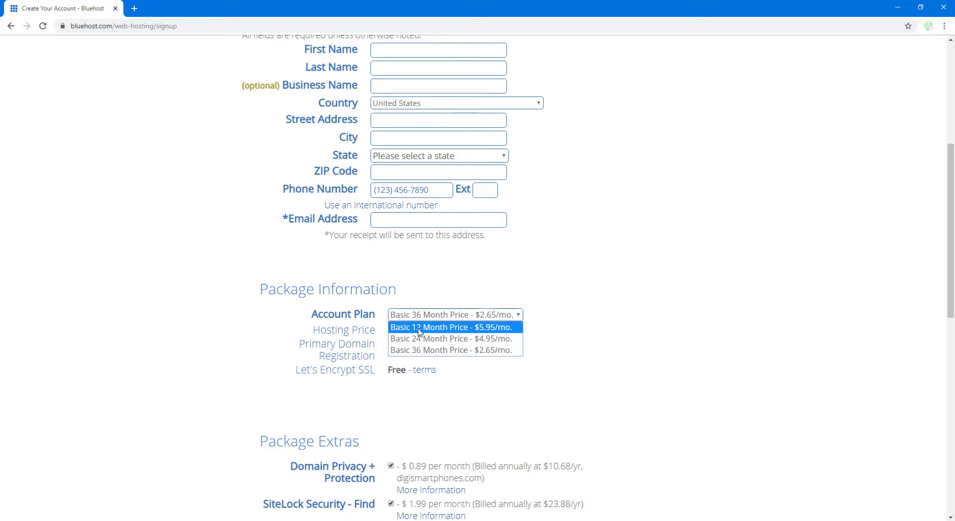
pyautogui.click(420, 329)
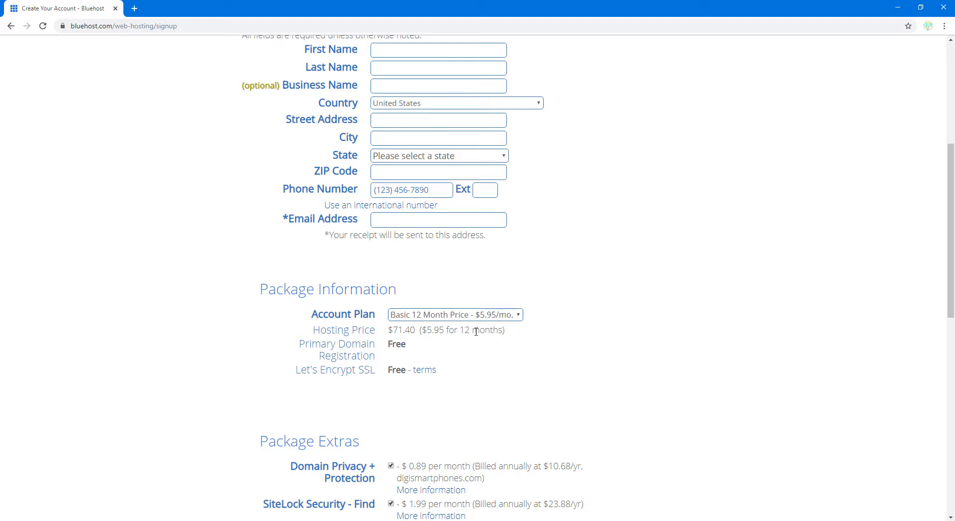
# Step: Remove Domain Privacy + Protection, SiteLock Security - Find and Codeguard Basic from the package extras
pyautogui.scroll(-4, 474, 348)
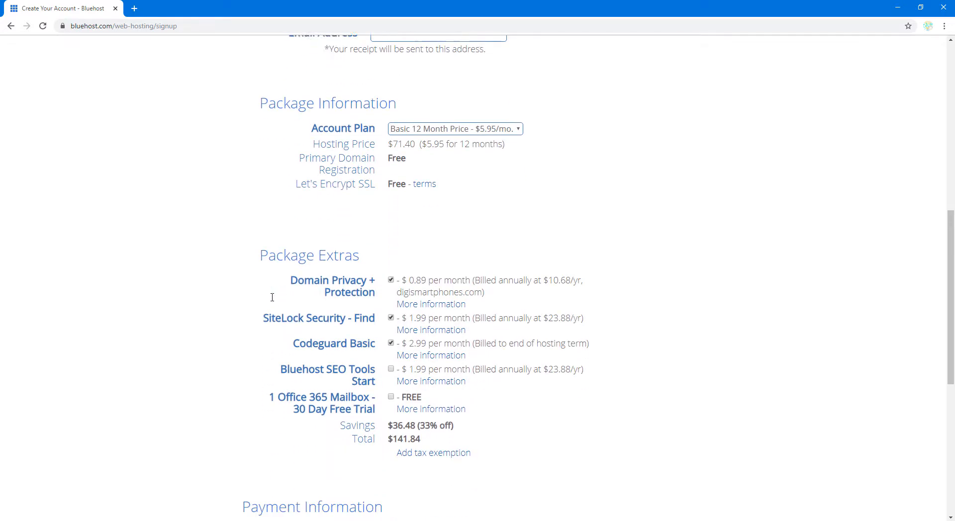
pyautogui.scroll(-1, 273, 297)
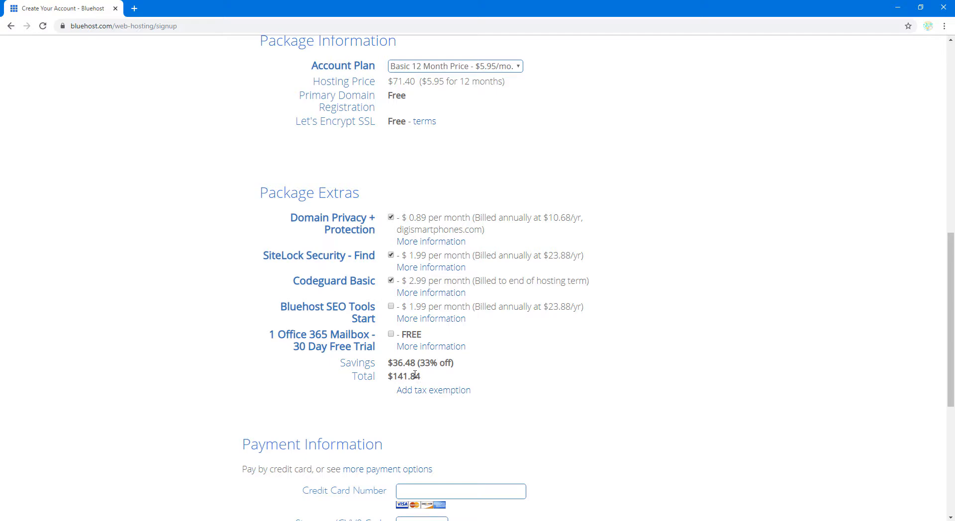
pyautogui.click(385, 221)
pyautogui.click(558, 346)
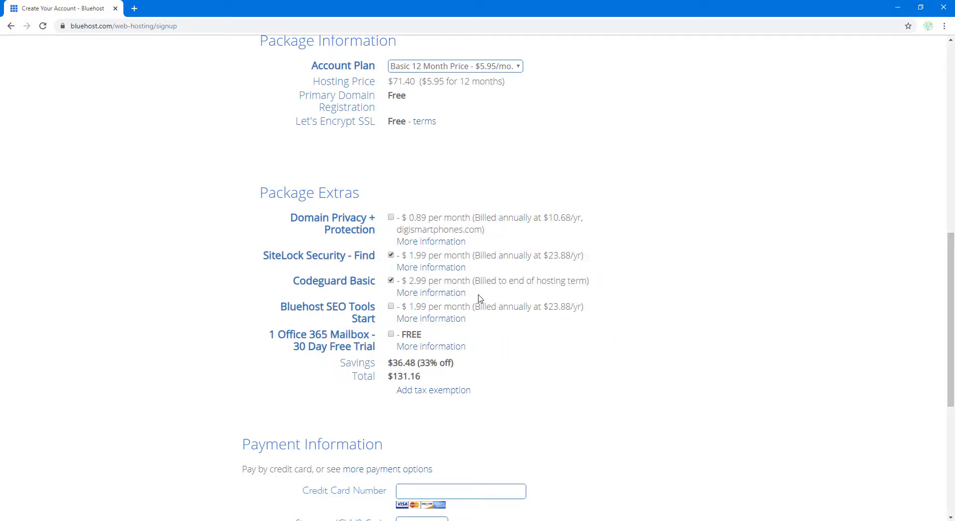
pyautogui.click(391, 255)
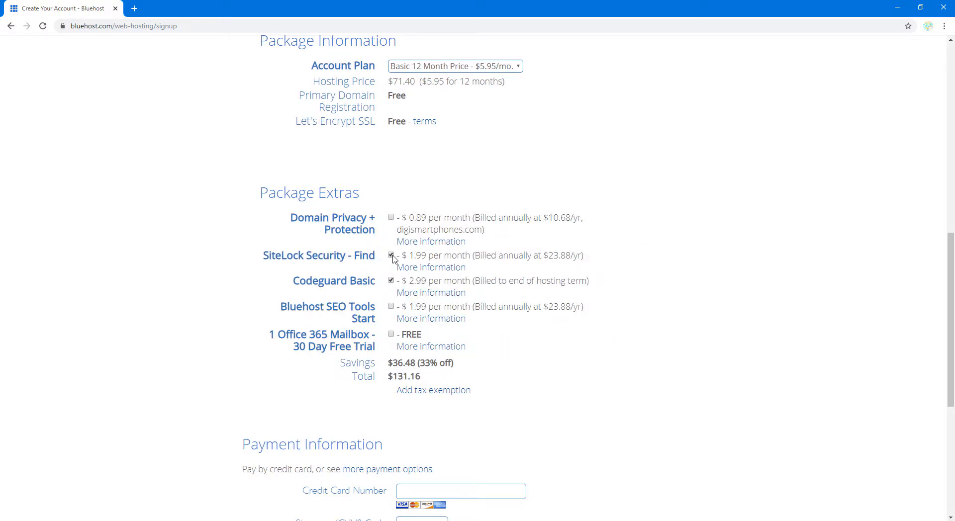
pyautogui.click(391, 280)
# Step: Accept the Terms of Service, Cancellation Policy and Privacy Policy below the payment information
pyautogui.scroll(-5, 424, 381)
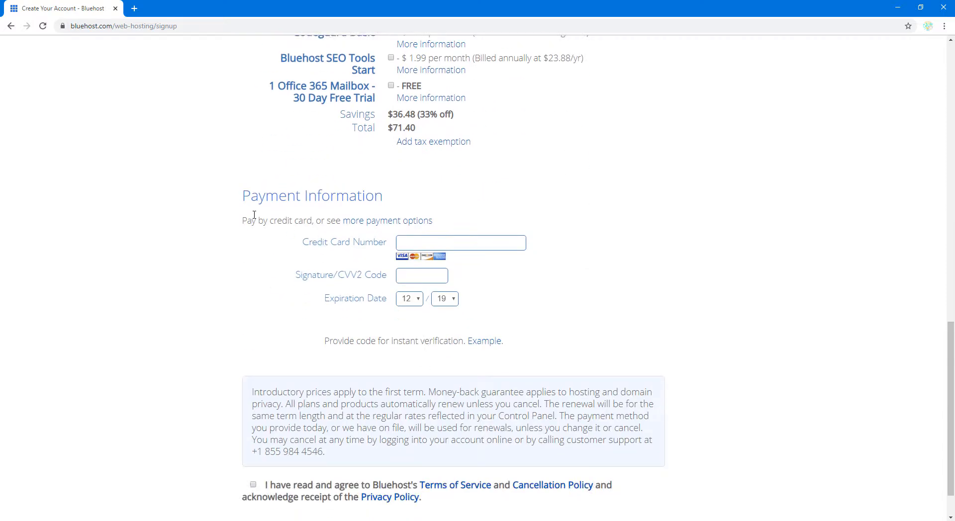
pyautogui.scroll(-1, 199, 313)
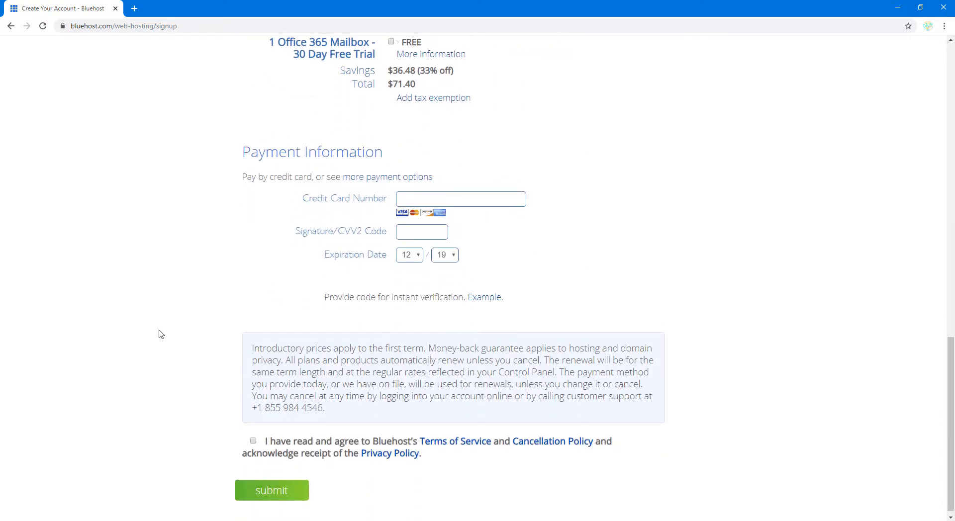
pyautogui.click(253, 435)
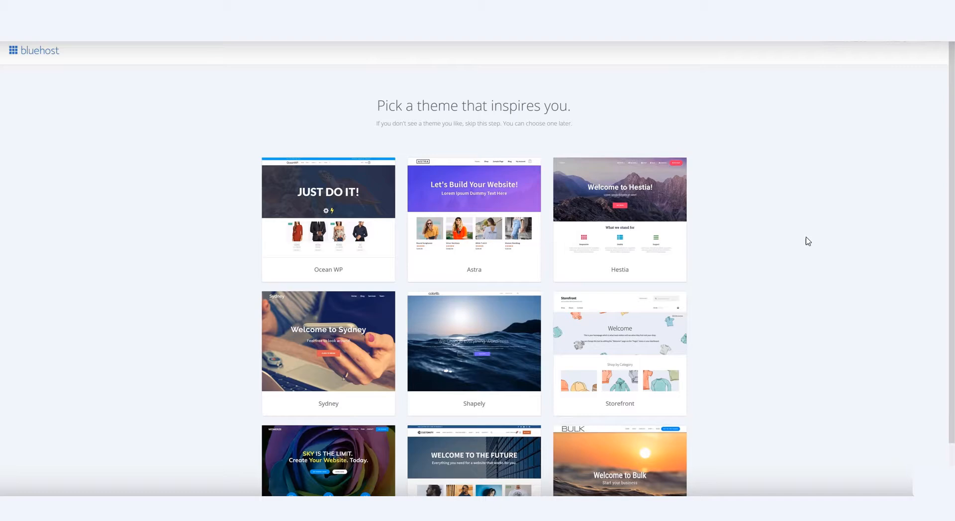
pyautogui.scroll(-2, 779, 275)
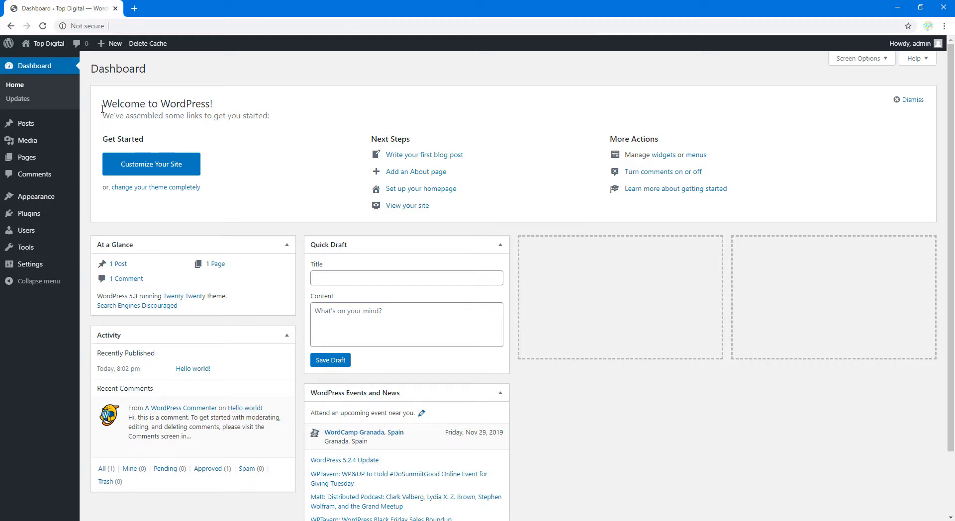
# Step: View the live Top Digital site in a separate browser tab, then close that tab to return to the dashboard
pyautogui.moveTo(50, 44)
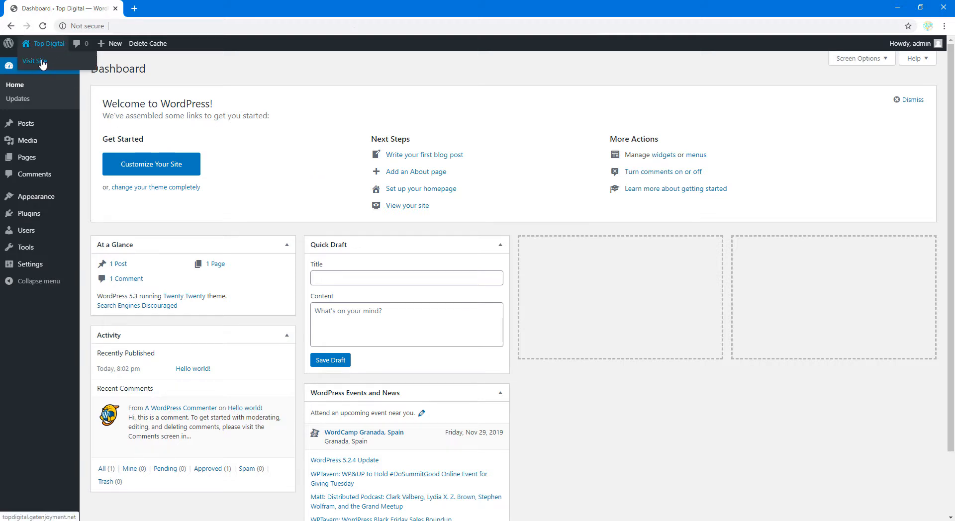
pyautogui.rightClick(42, 64)
pyautogui.click(74, 68)
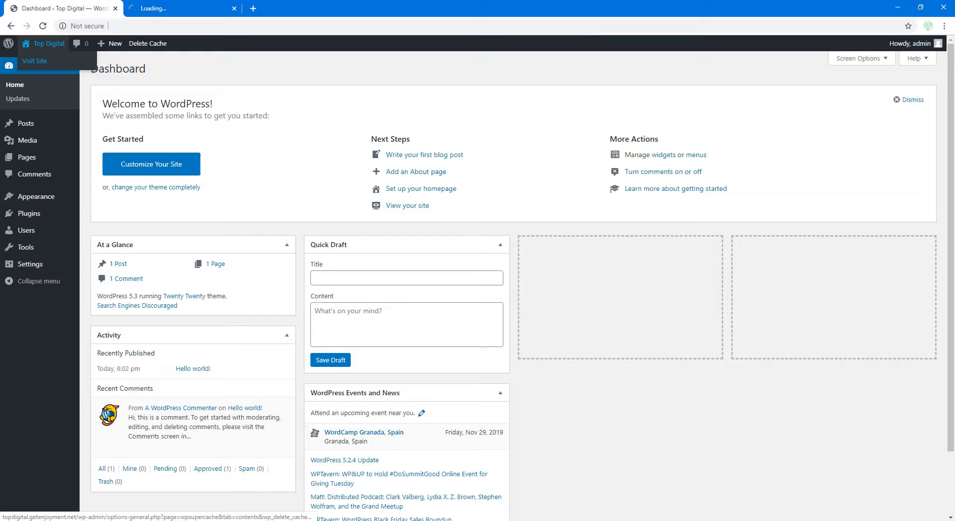
pyautogui.click(173, 10)
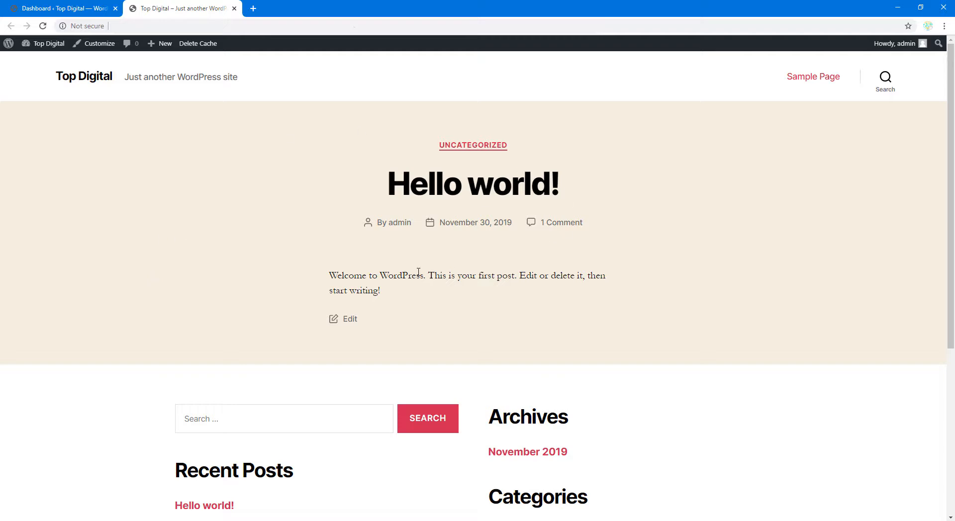
pyautogui.scroll(-4, 375, 268)
pyautogui.scroll(5, 375, 270)
pyautogui.click(234, 8)
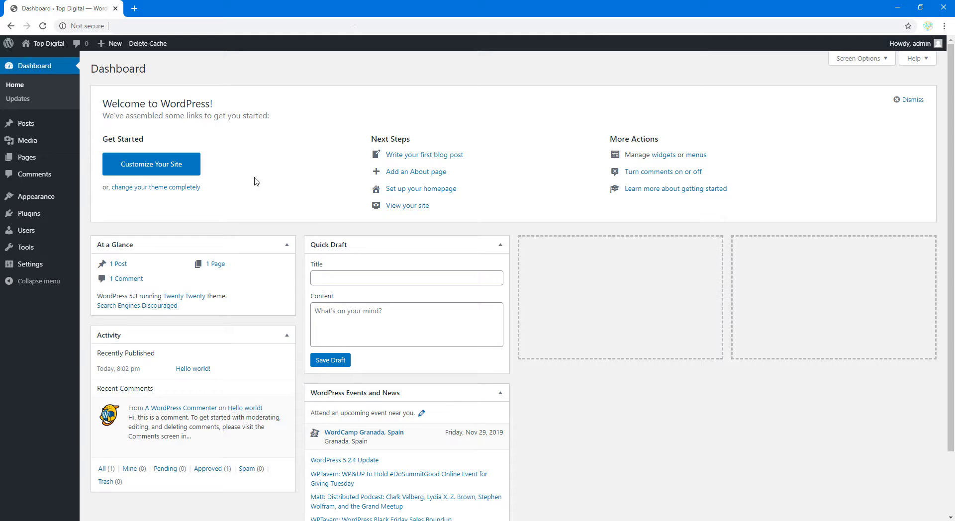
# Step: Open the installed themes and view the details of the active Twenty Twenty theme
pyautogui.moveTo(40, 197)
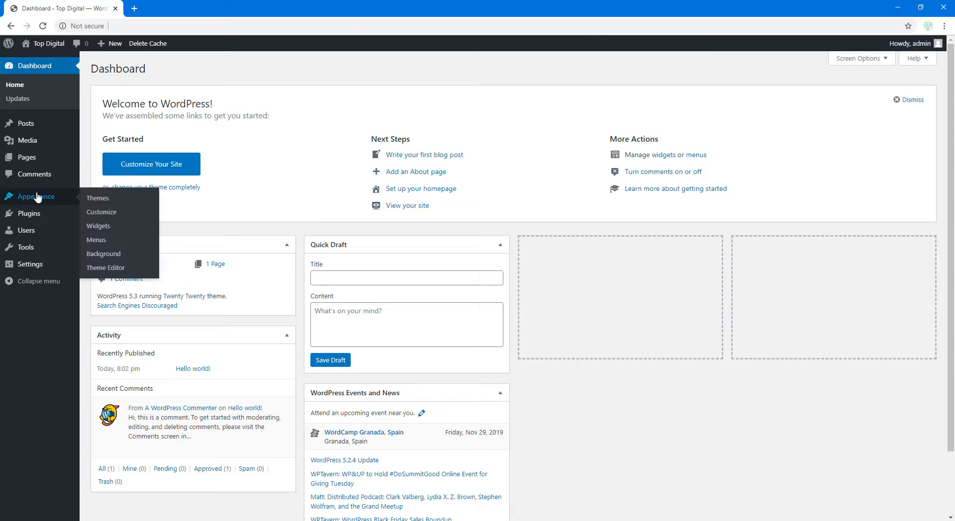
pyautogui.click(97, 199)
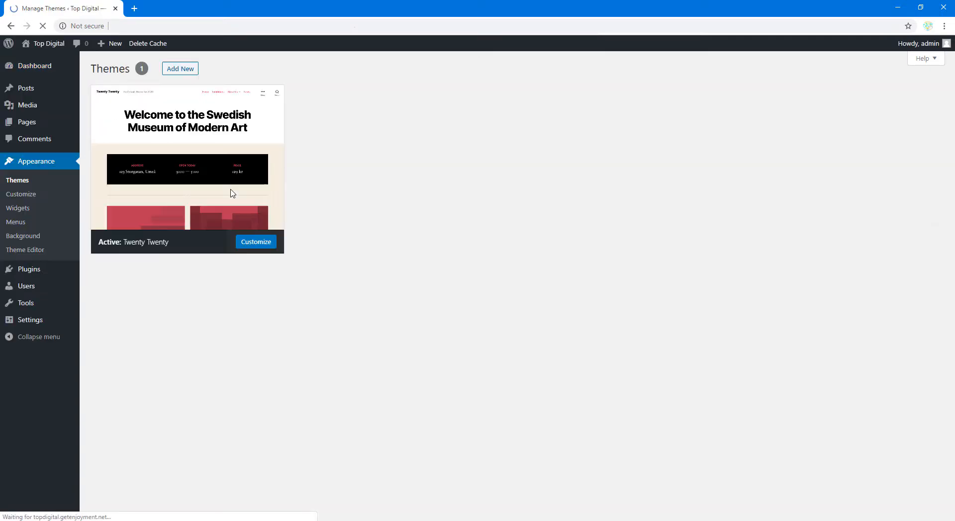
pyautogui.click(233, 193)
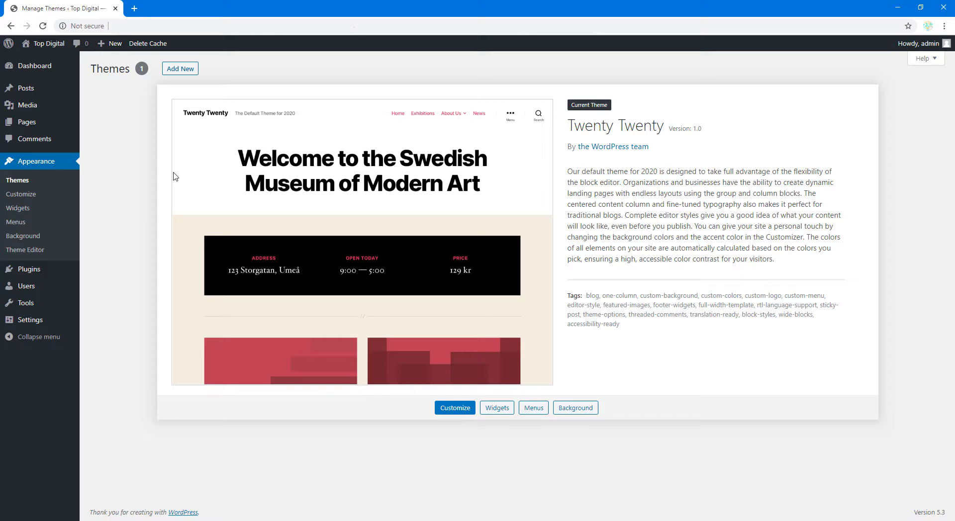
# Step: Start adding a new theme and browse the featured themes in the theme directory
pyautogui.click(186, 73)
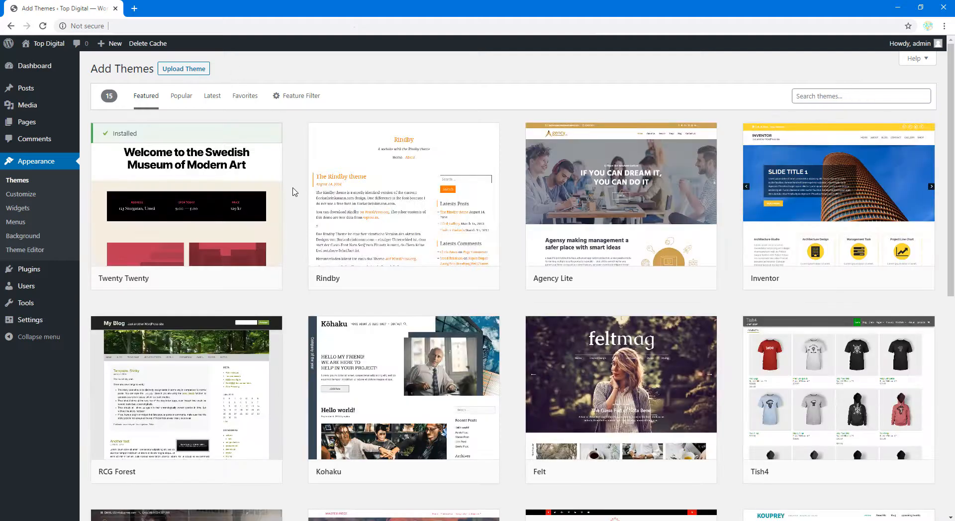
pyautogui.scroll(-8, 298, 219)
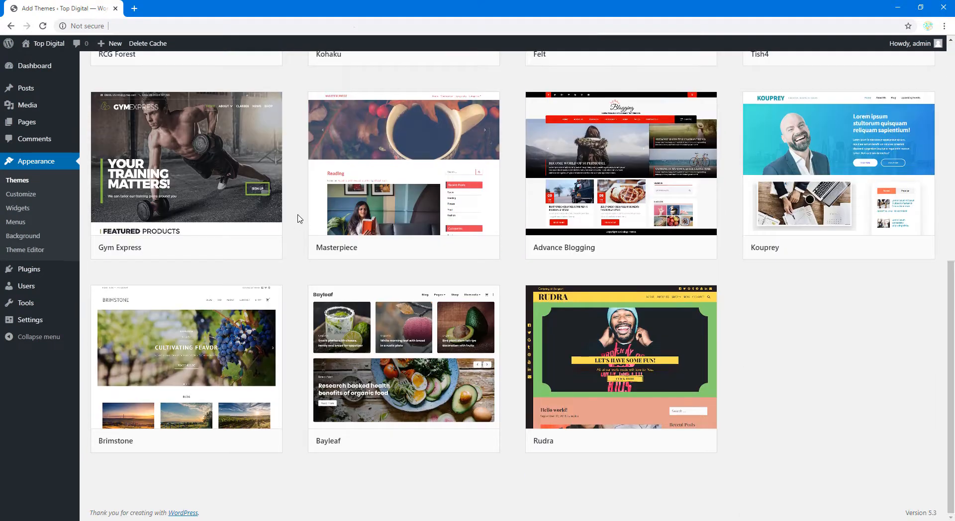
pyautogui.scroll(5, 298, 219)
pyautogui.scroll(3, 299, 219)
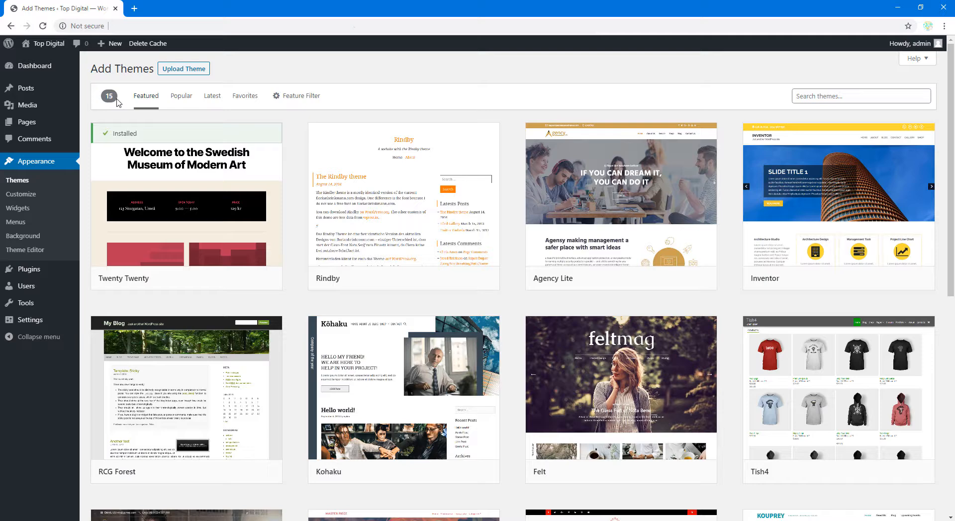
# Step: Browse the popular themes and the latest themes in the theme directory
pyautogui.click(189, 103)
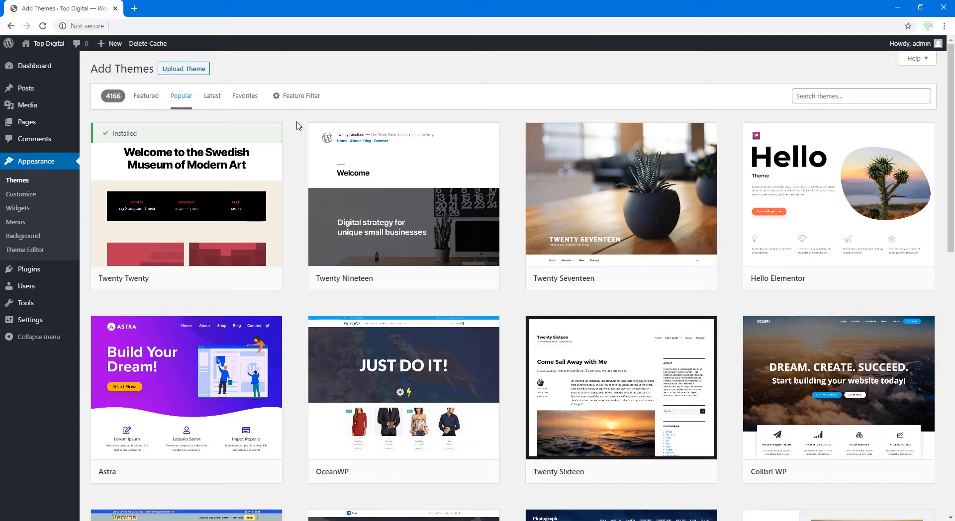
pyautogui.click(211, 96)
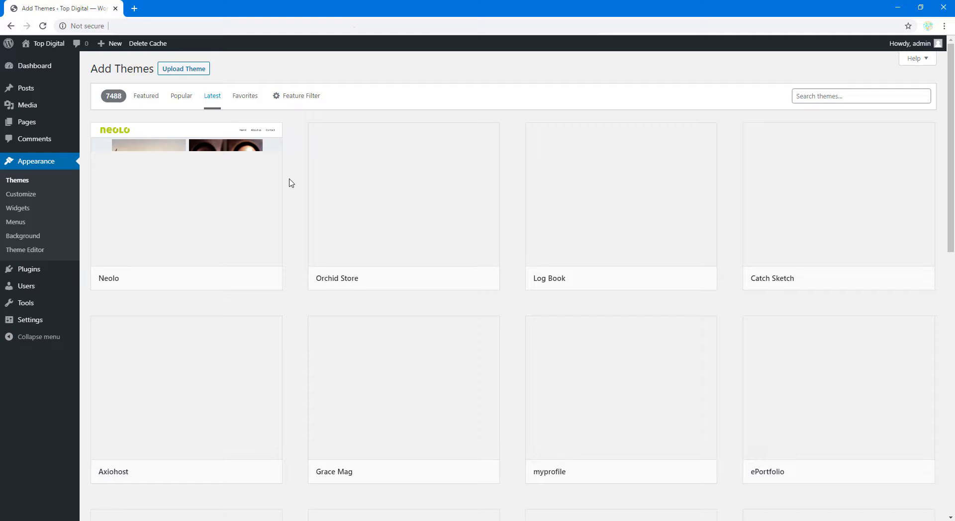
pyautogui.scroll(-4, 291, 183)
pyautogui.scroll(4, 291, 183)
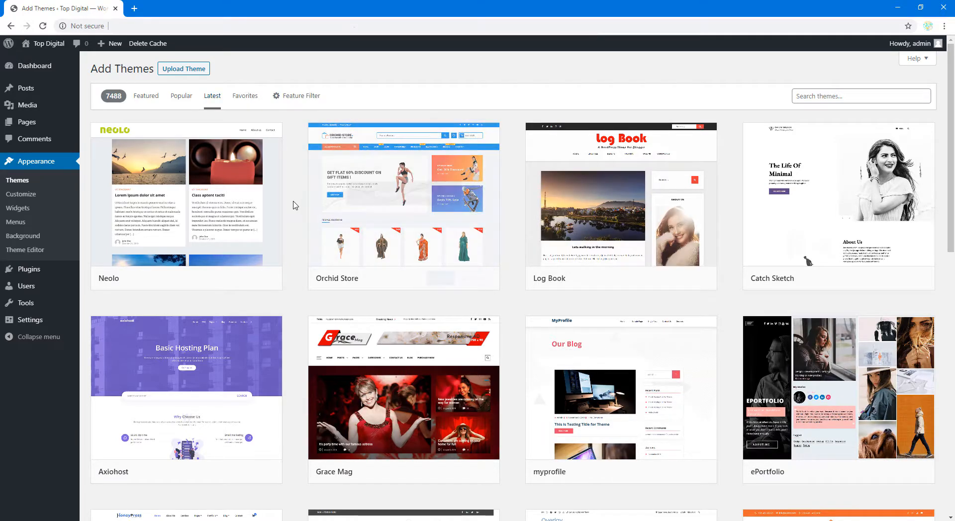
# Step: Search the theme directory for "suits", then install and activate the Suits theme
pyautogui.click(842, 98)
pyautogui.write('suits')
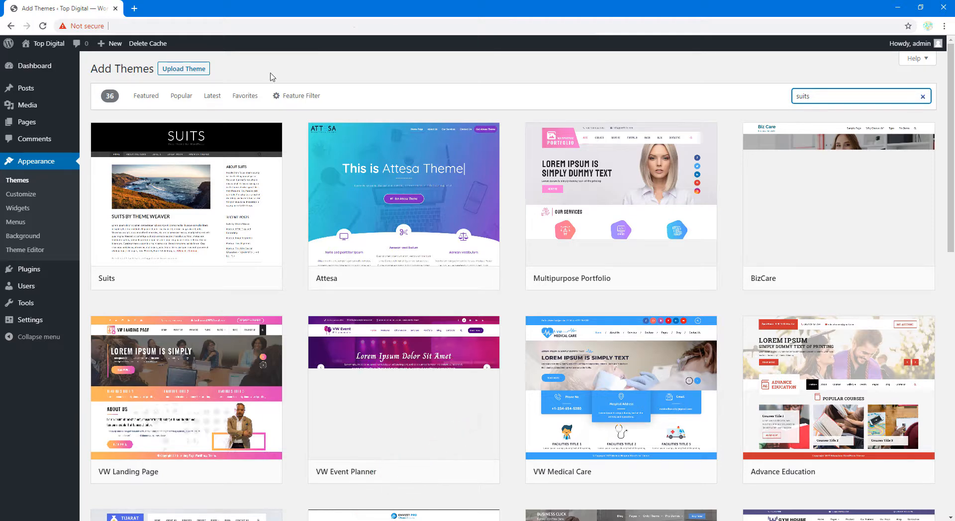
pyautogui.moveTo(181, 224)
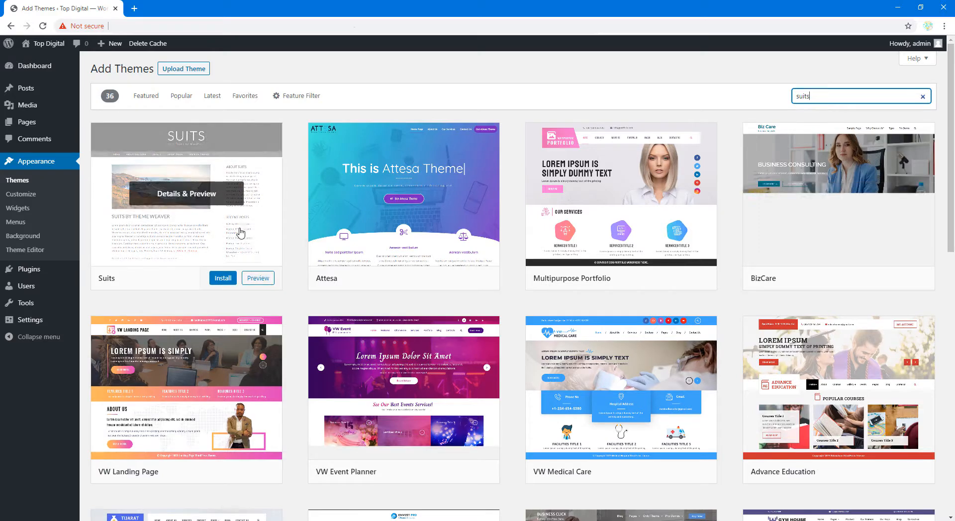
pyautogui.click(224, 279)
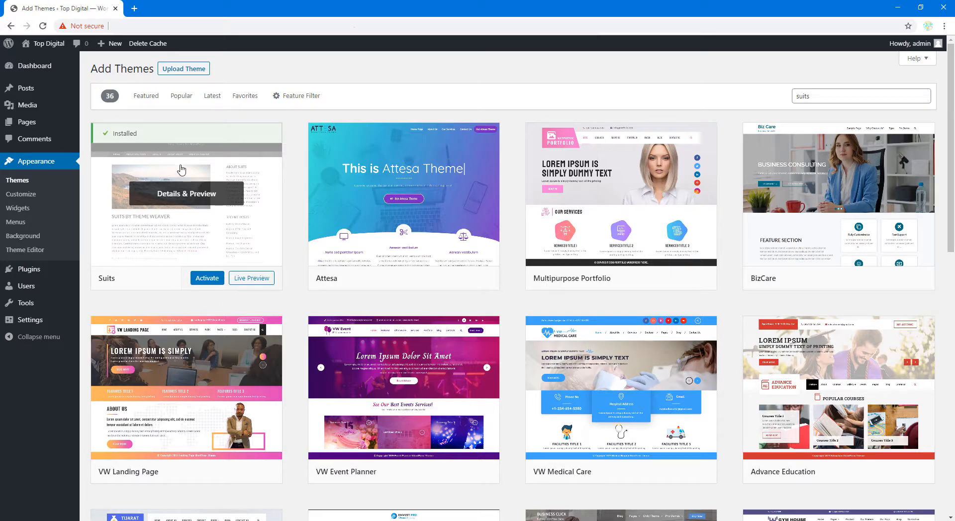
pyautogui.click(216, 280)
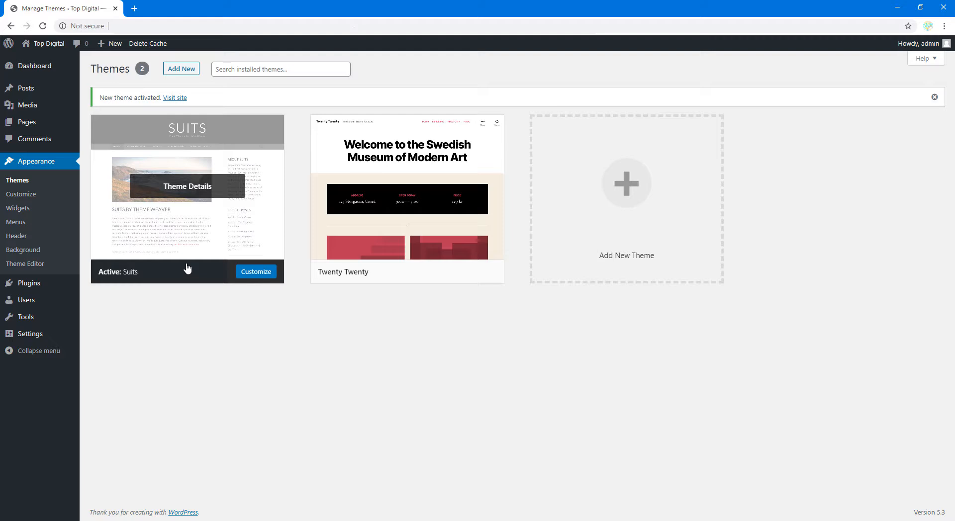
pyautogui.moveTo(461, 244)
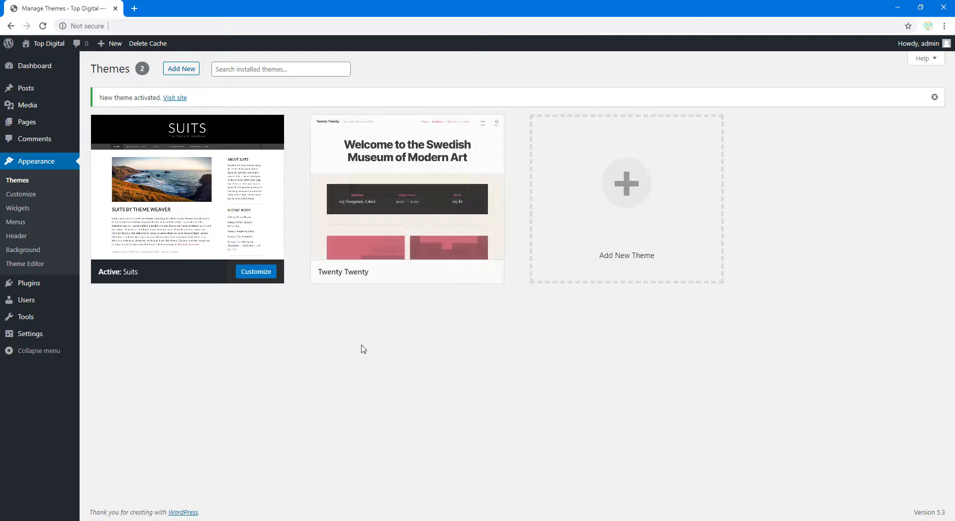
pyautogui.moveTo(425, 271)
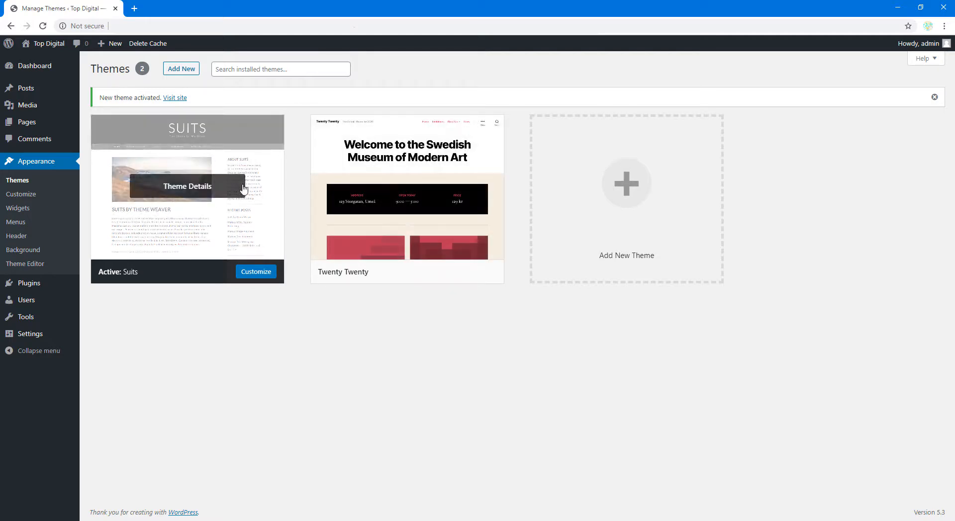
# Step: Return to the dashboard, look over the live Top Digital site in a separate browser tab, and close that tab
pyautogui.click(34, 66)
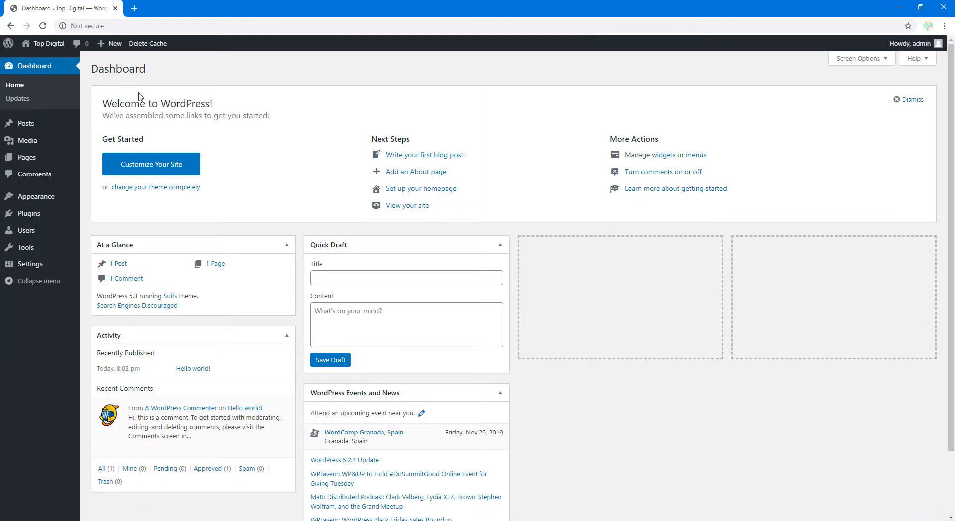
pyautogui.moveTo(49, 43)
pyautogui.rightClick(40, 61)
pyautogui.click(65, 66)
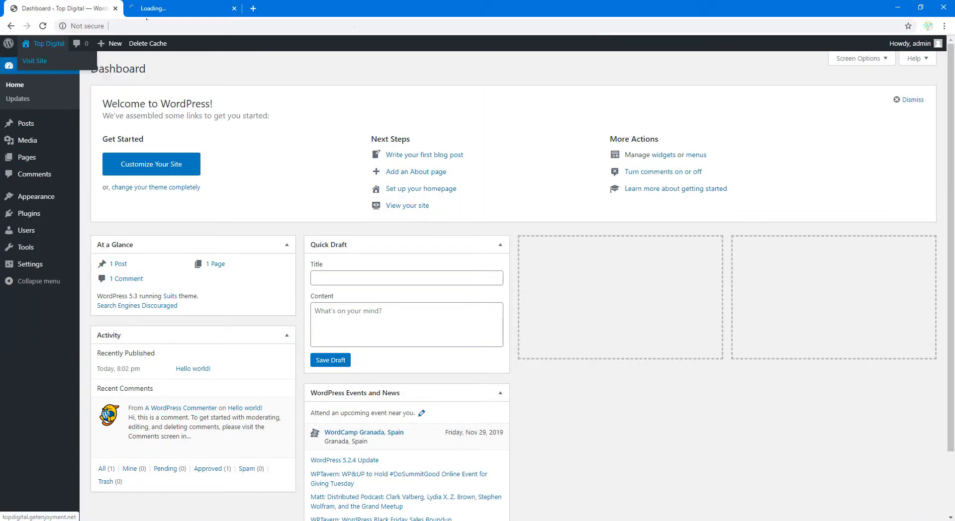
pyautogui.click(154, 5)
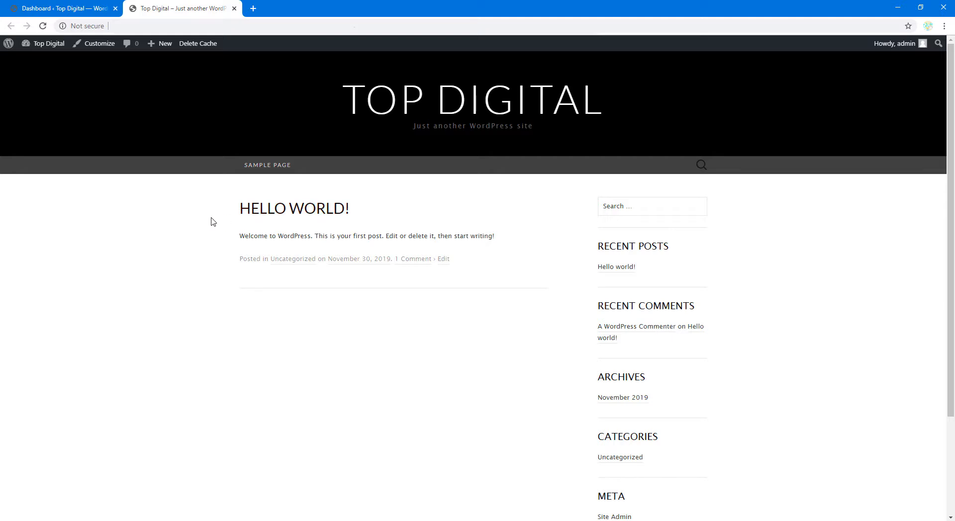
pyautogui.scroll(-3, 418, 296)
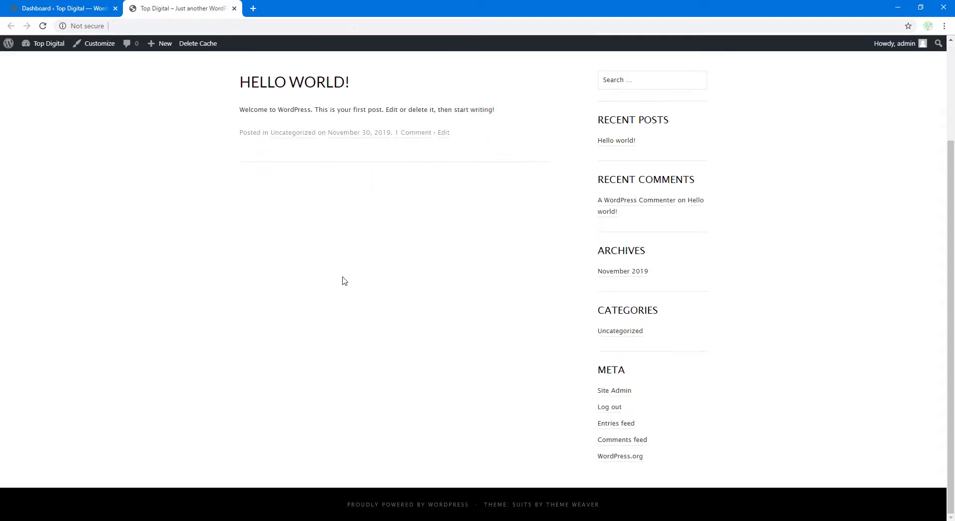
pyautogui.scroll(1, 208, 268)
pyautogui.scroll(2, 208, 269)
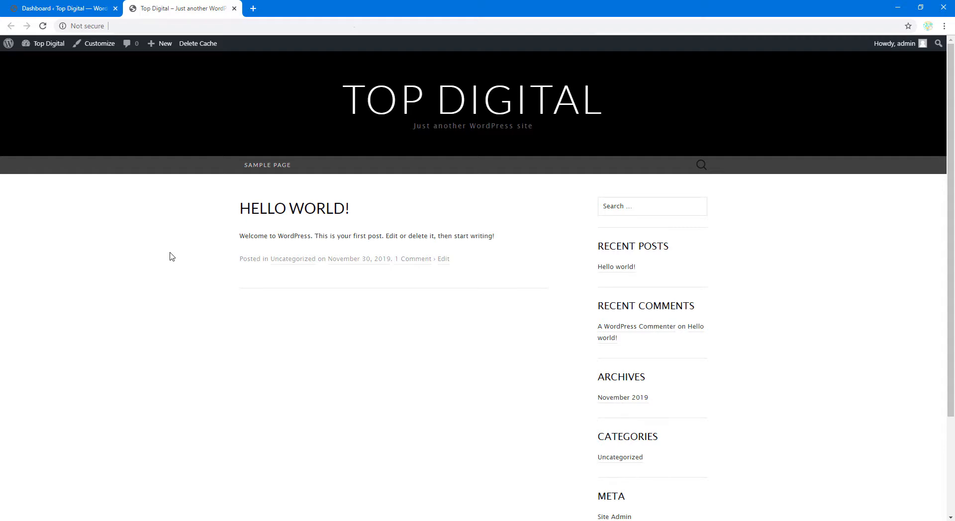
pyautogui.click(234, 8)
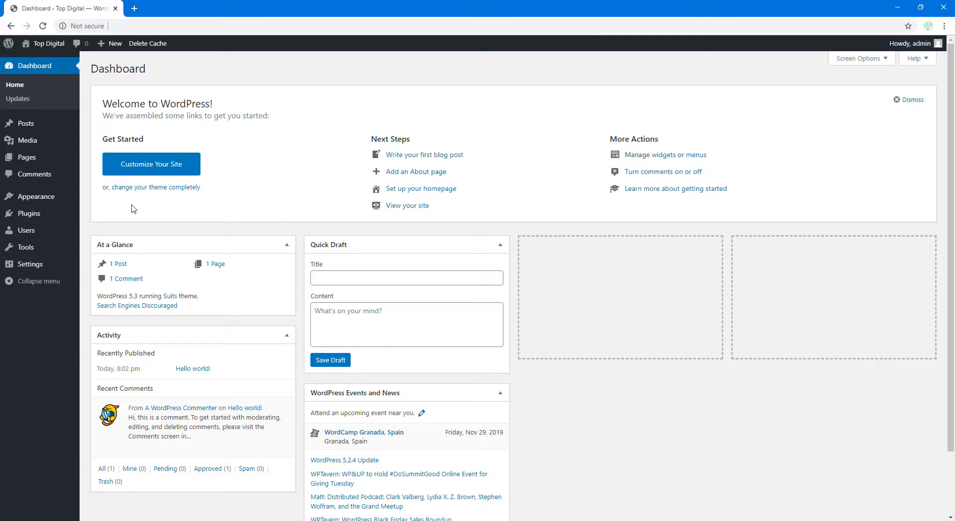
# Step: Open the theme customizer and upload smartphones-1175-1500x993.jpg as a new header image
pyautogui.moveTo(37, 199)
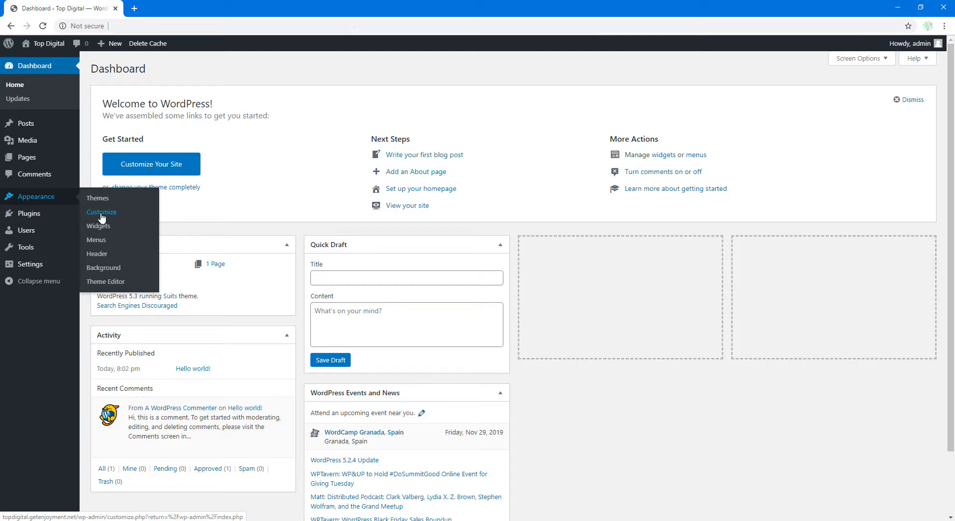
pyautogui.click(101, 213)
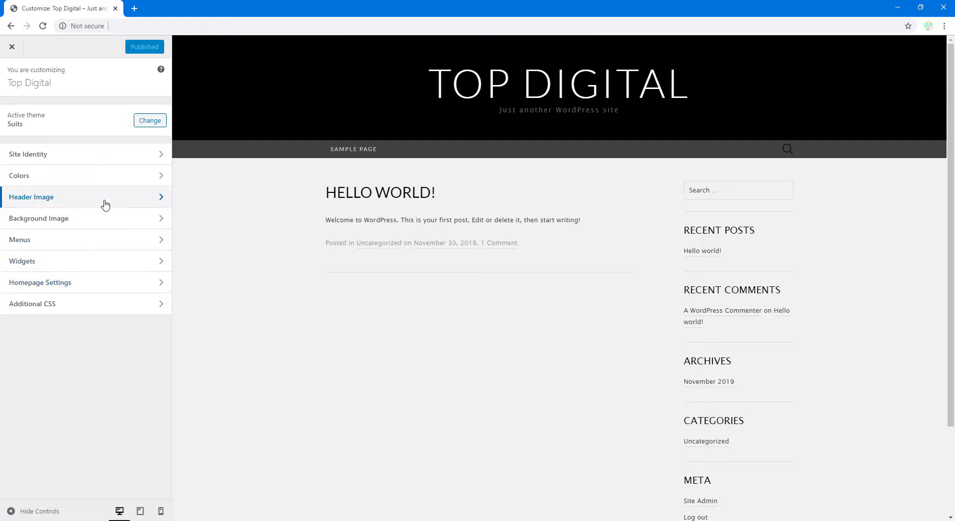
pyautogui.click(129, 204)
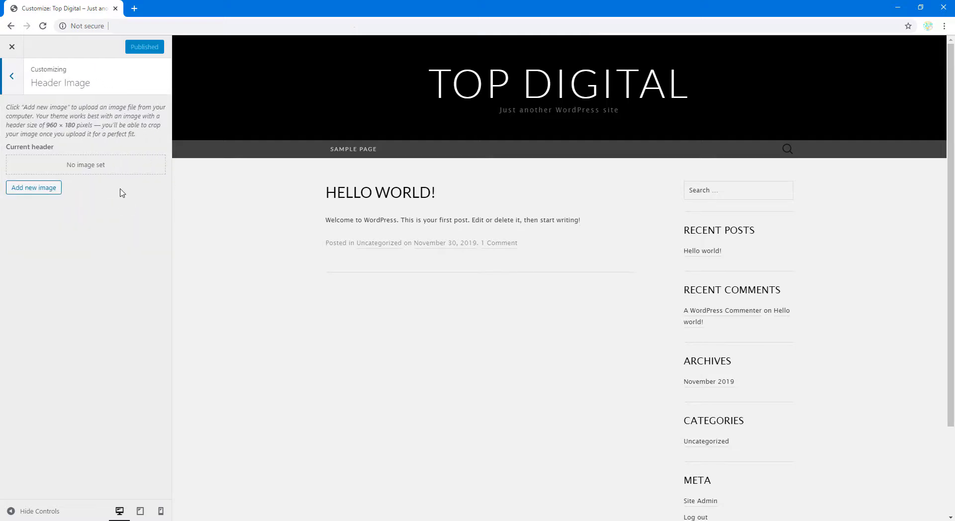
pyautogui.click(43, 193)
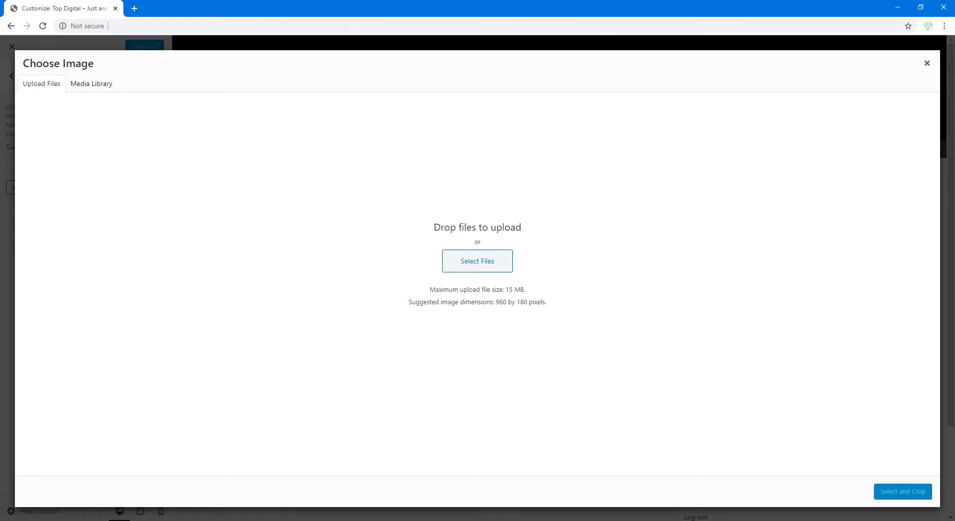
pyautogui.moveTo(332, 274); pyautogui.dragTo(429, 311)
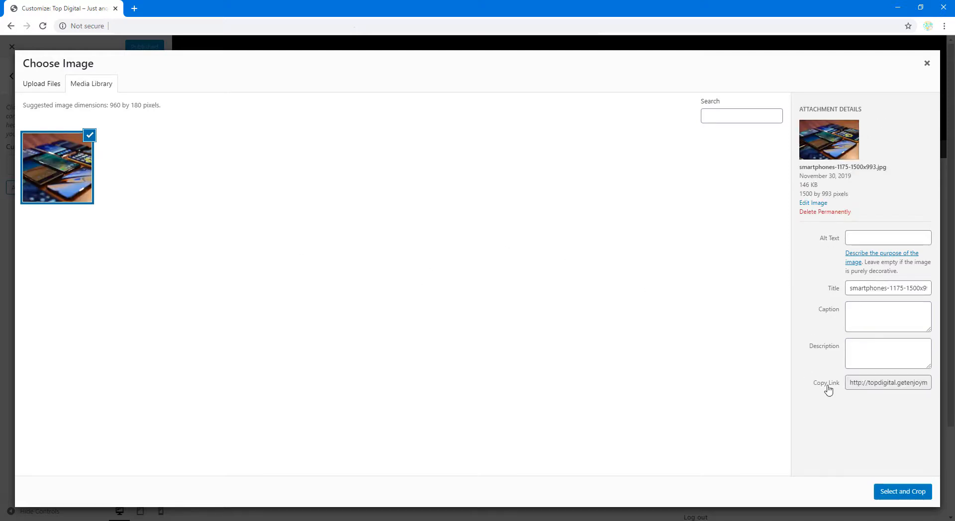
# Step: Crop the uploaded smartphone photo to a full-width band across its middle and apply it as the header image
pyautogui.click(894, 494)
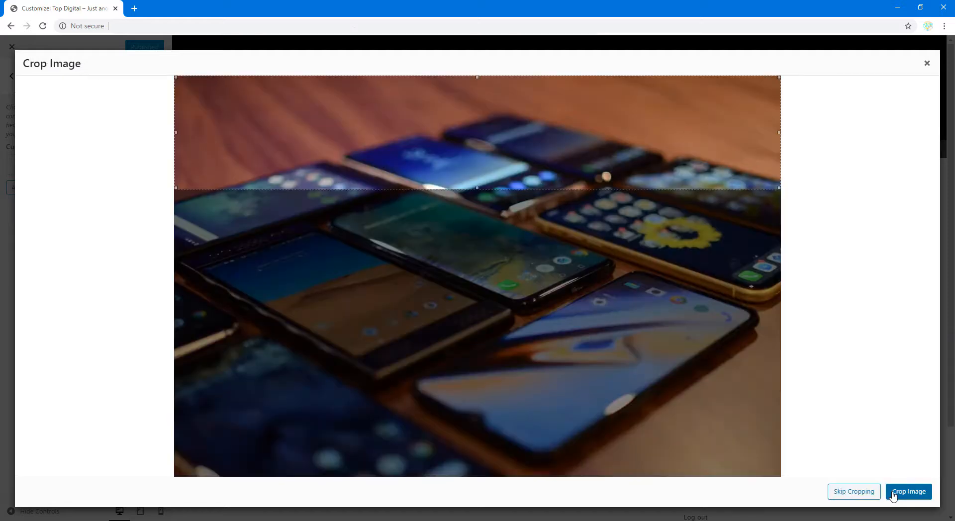
pyautogui.moveTo(605, 175); pyautogui.dragTo(606, 294)
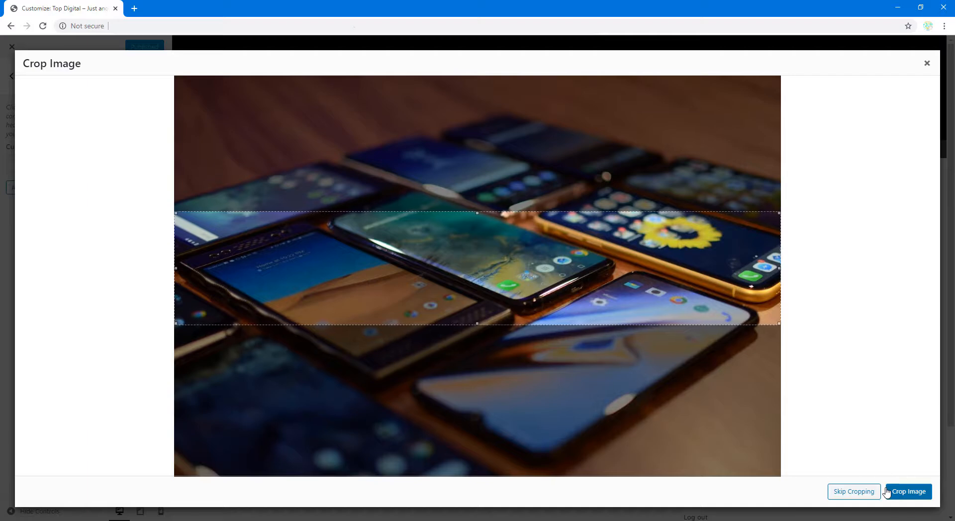
pyautogui.click(901, 493)
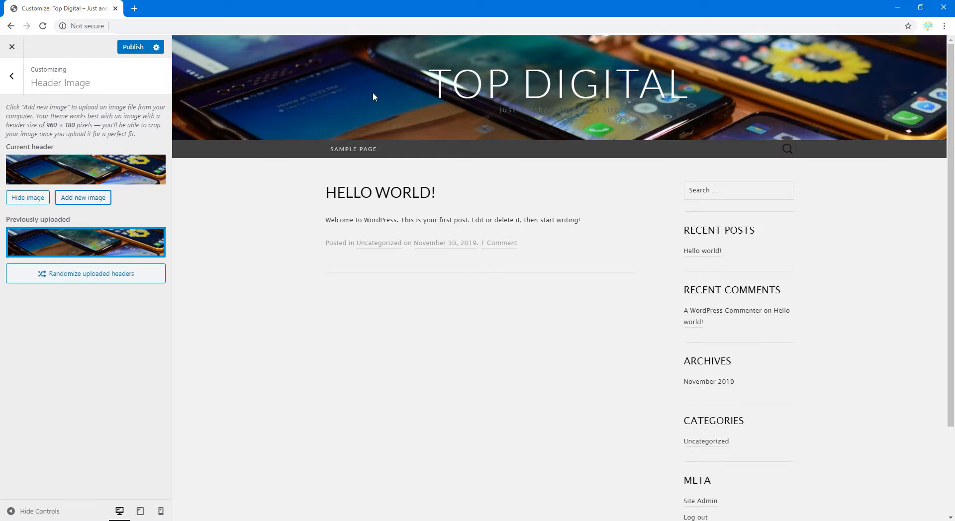
# Step: Set the header text color to white (#ffffff) in the site's color settings
pyautogui.click(12, 78)
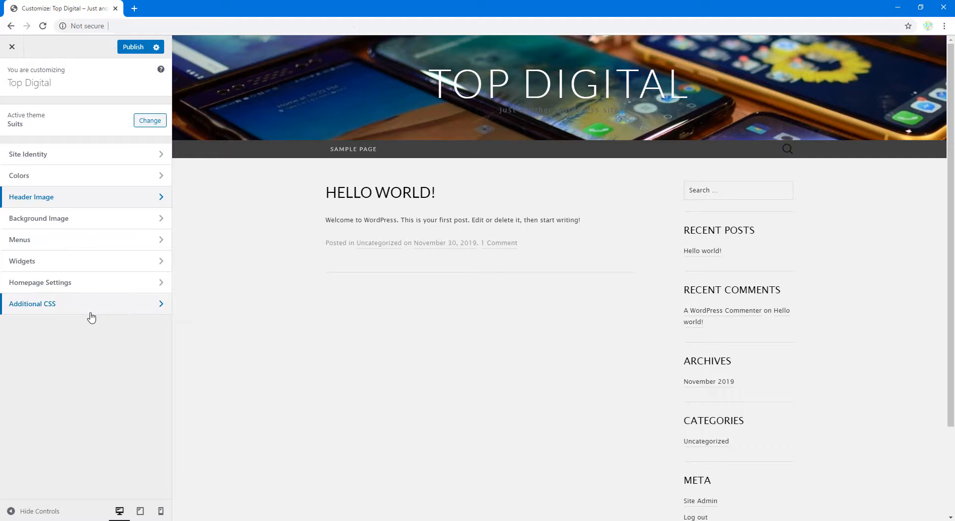
pyautogui.click(131, 179)
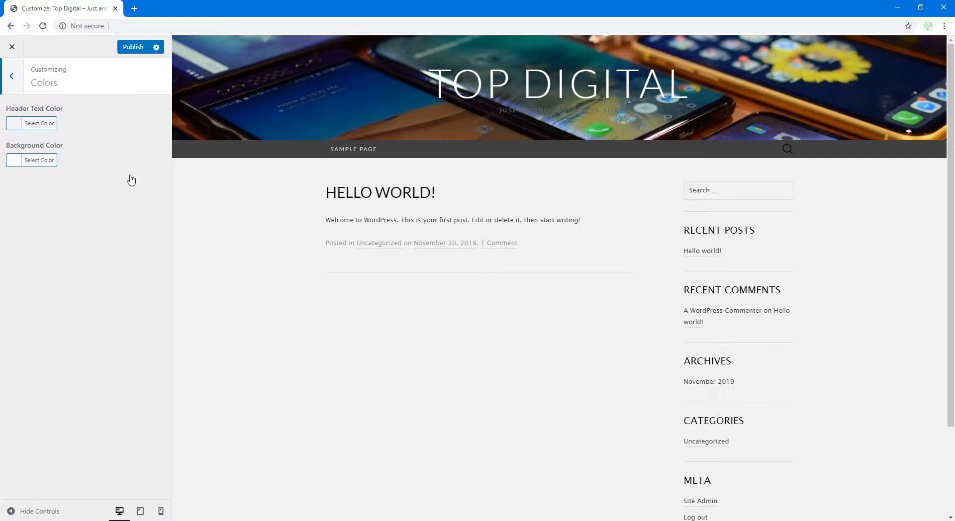
pyautogui.click(37, 129)
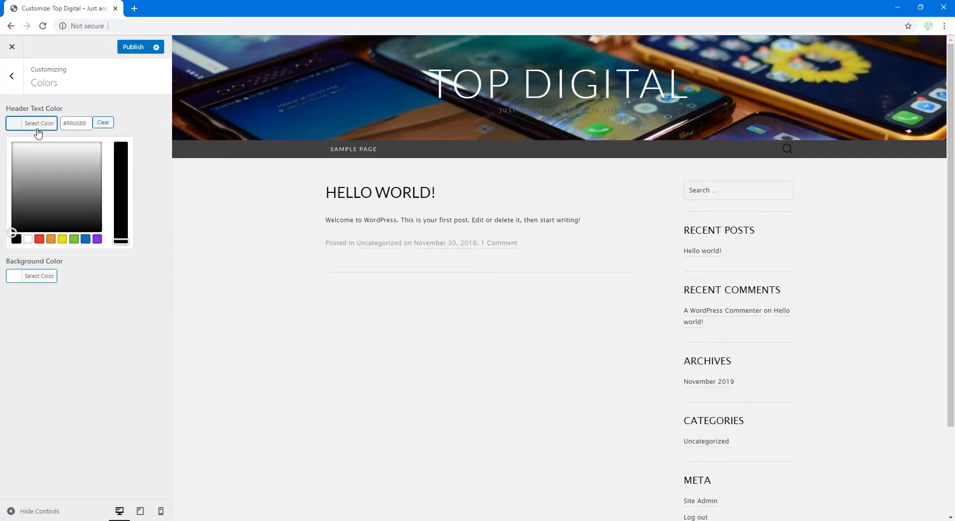
pyautogui.click(40, 239)
pyautogui.moveTo(17, 156); pyautogui.dragTo(79, 166)
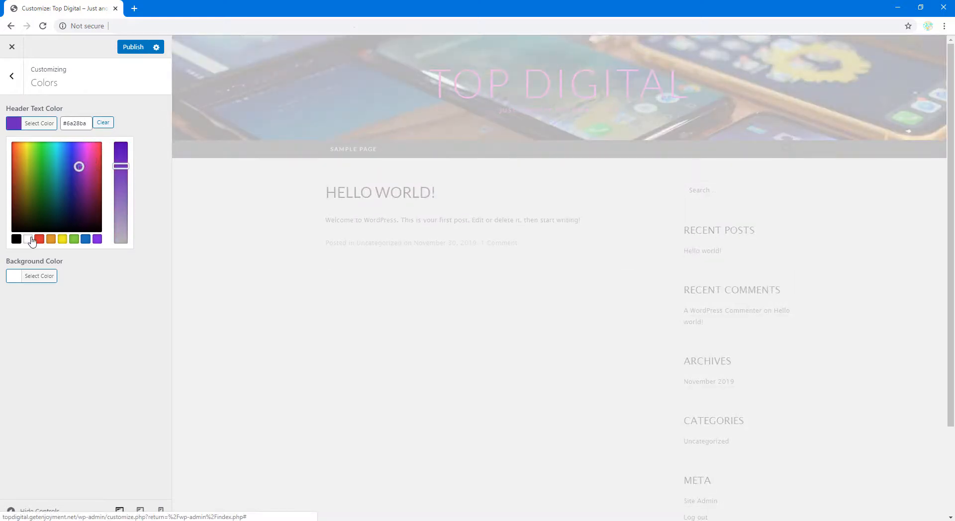
pyautogui.click(28, 239)
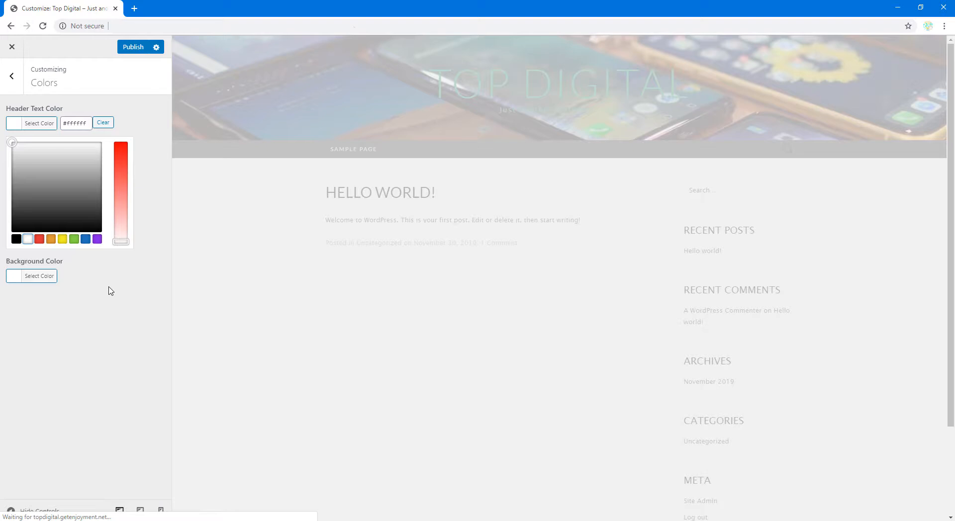
pyautogui.click(152, 190)
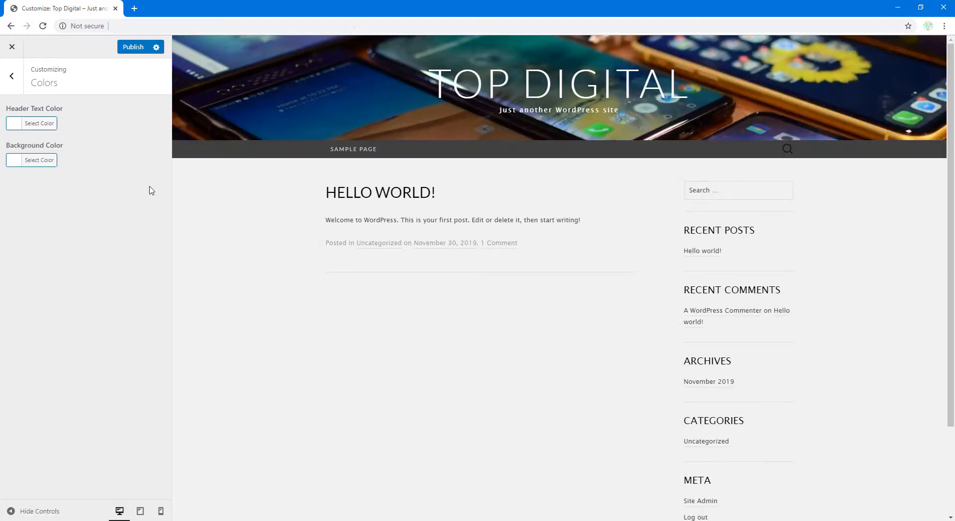
# Step: Try red as the site's background color and set it back to white (#ffffff)
pyautogui.click(44, 160)
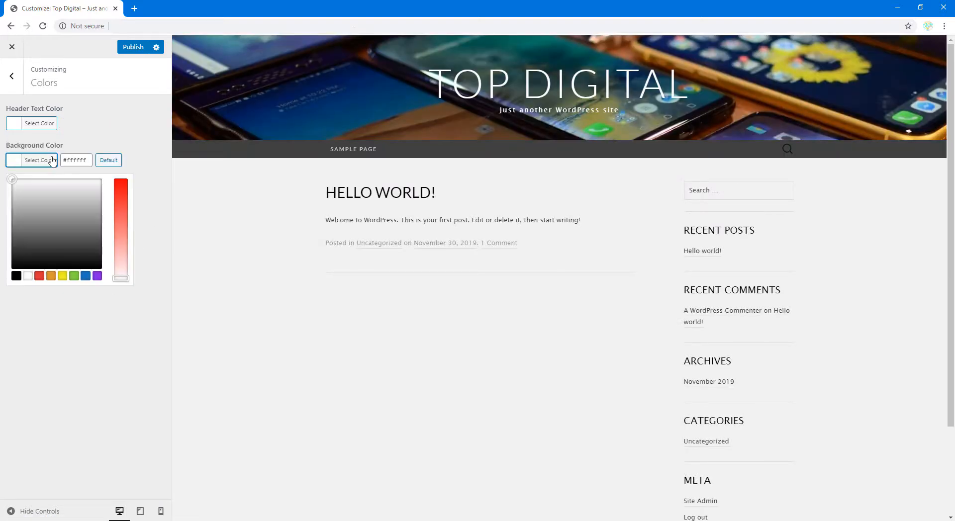
pyautogui.click(39, 276)
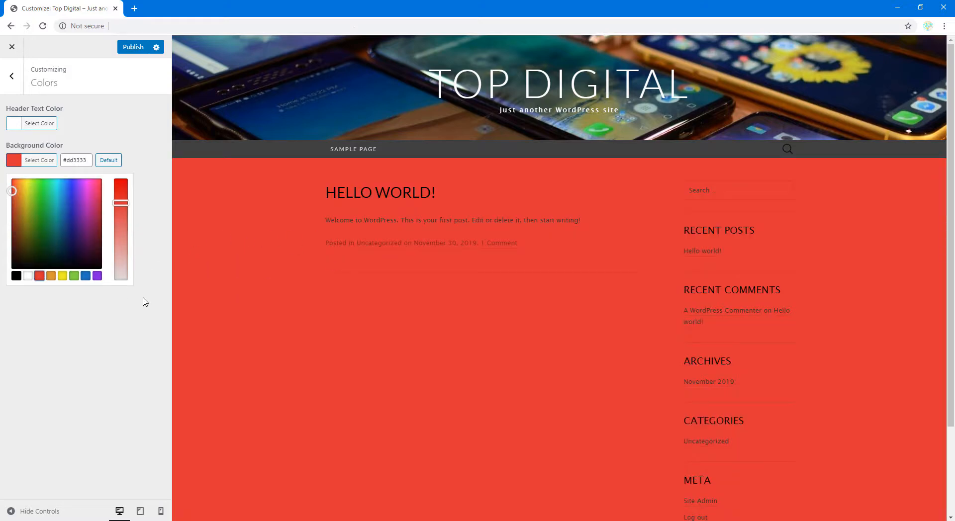
pyautogui.moveTo(13, 190); pyautogui.dragTo(12, 180)
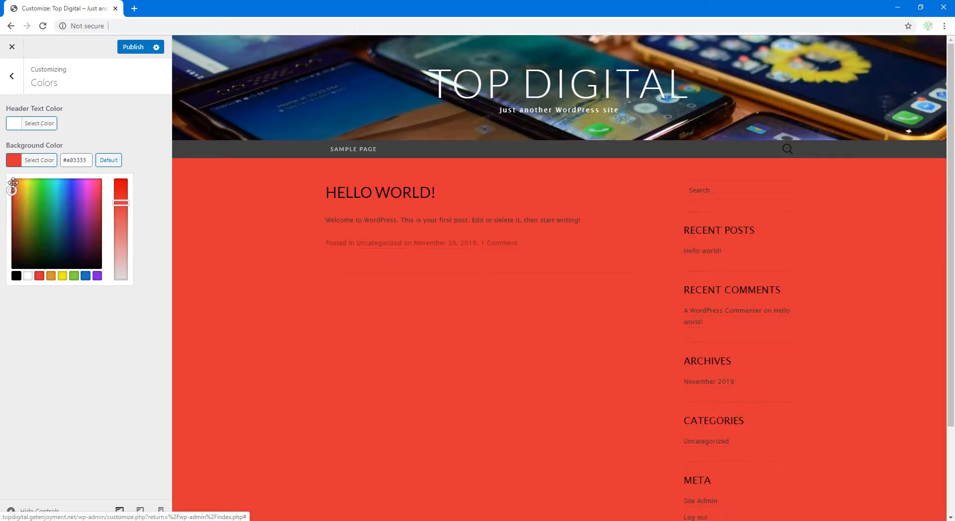
pyautogui.click(27, 276)
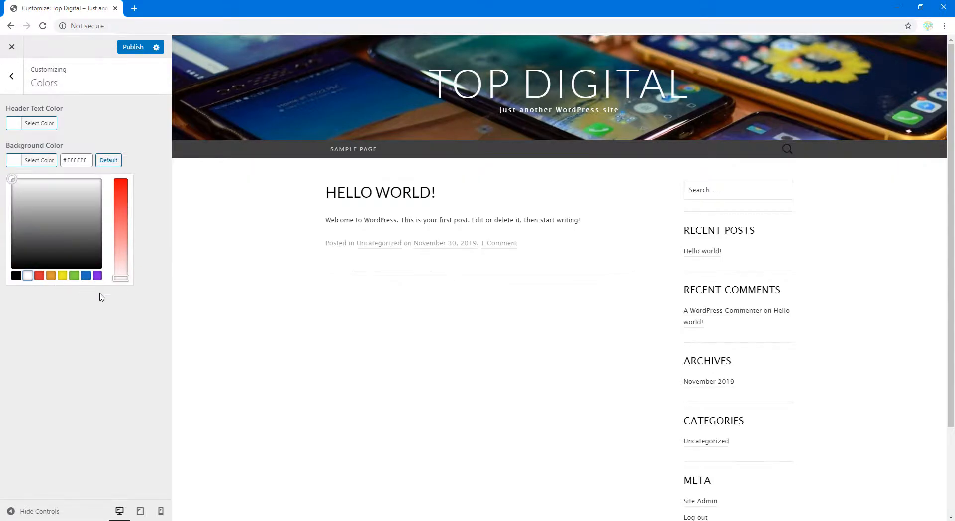
pyautogui.click(124, 330)
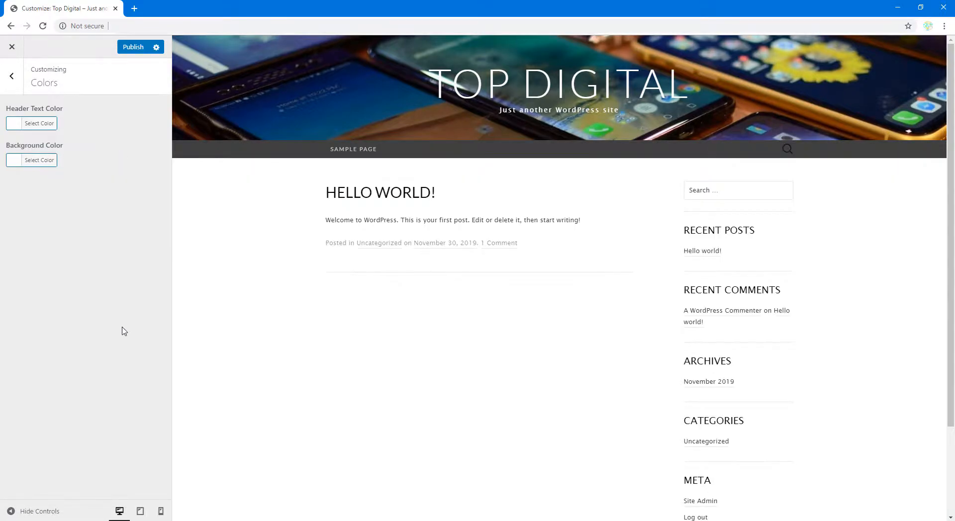
# Step: Publish the header image and color changes and close the customizer
pyautogui.click(133, 50)
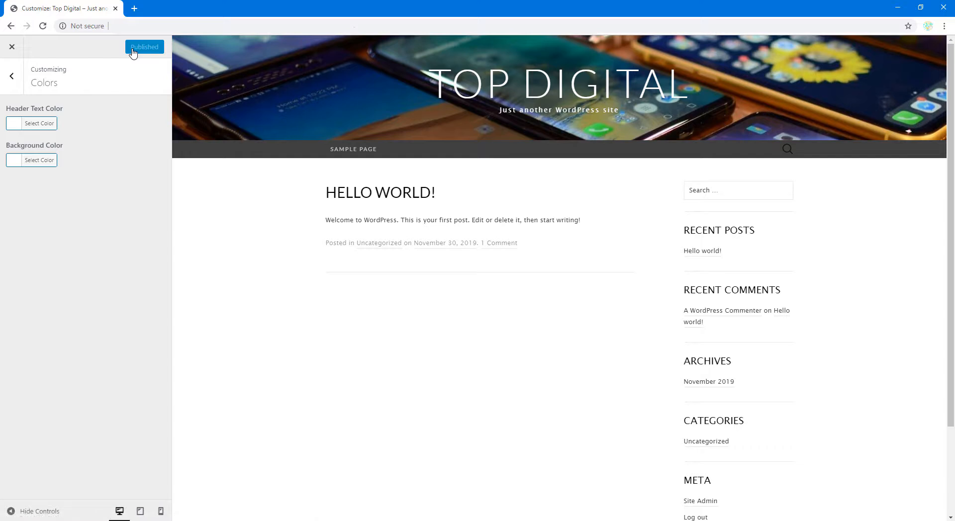
pyautogui.click(12, 76)
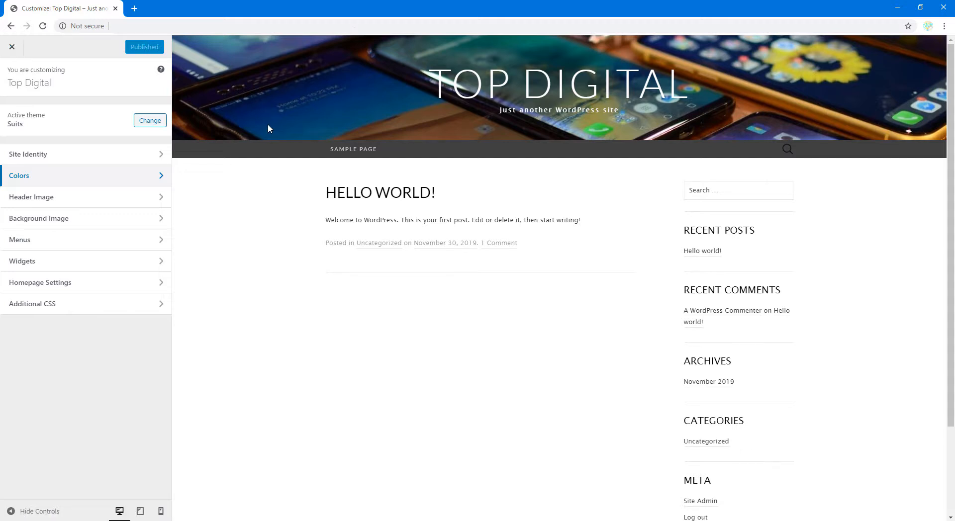
pyautogui.click(12, 48)
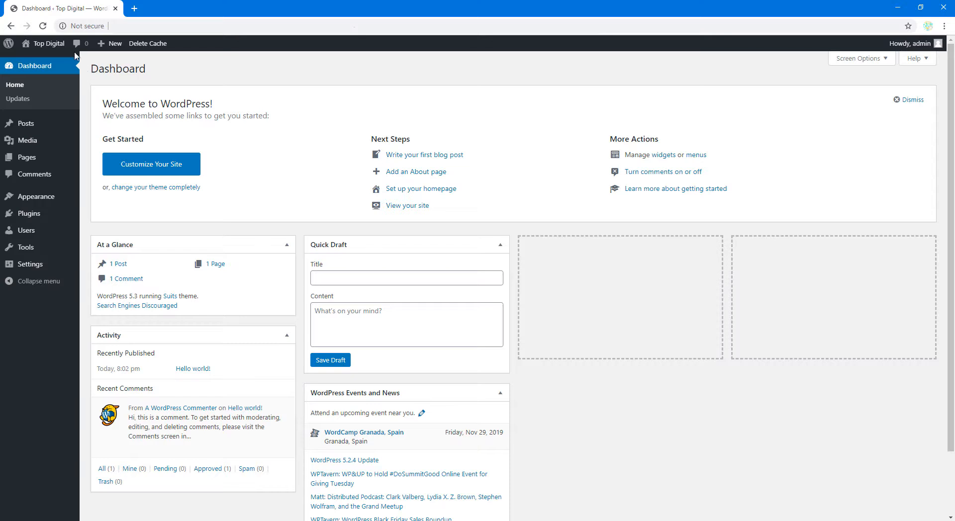
# Step: Open the live site in a separate browser tab, look over its front page, and close that tab
pyautogui.moveTo(47, 44)
pyautogui.rightClick(37, 63)
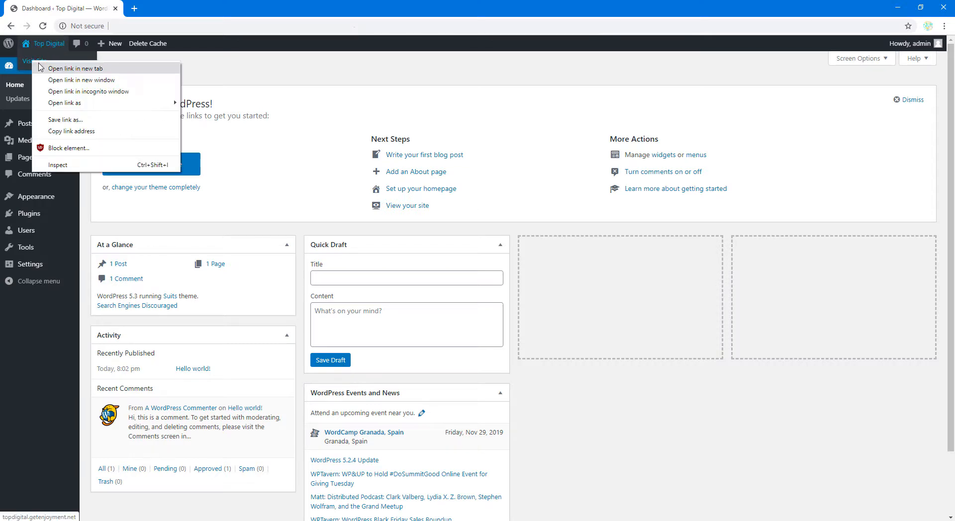
pyautogui.click(75, 68)
pyautogui.click(174, 9)
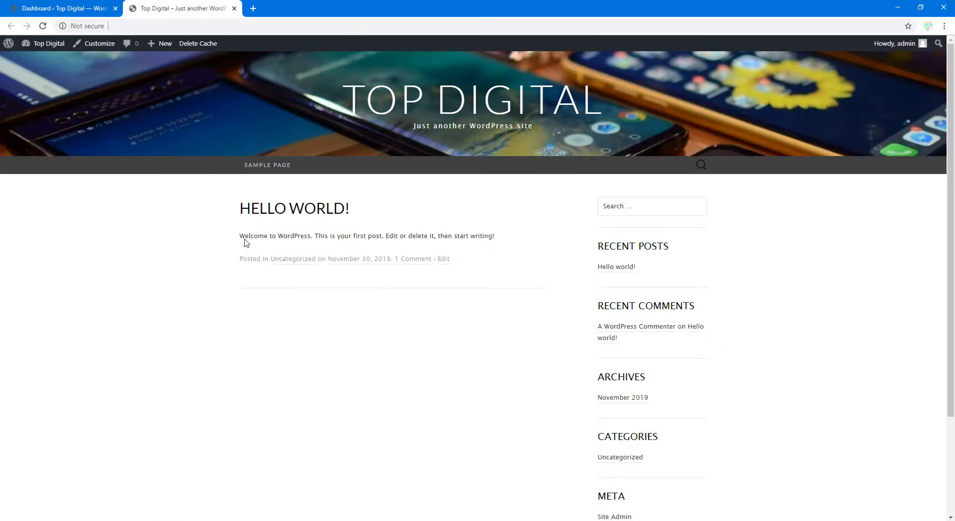
pyautogui.scroll(-3, 416, 334)
pyautogui.scroll(3, 405, 330)
pyautogui.click(234, 8)
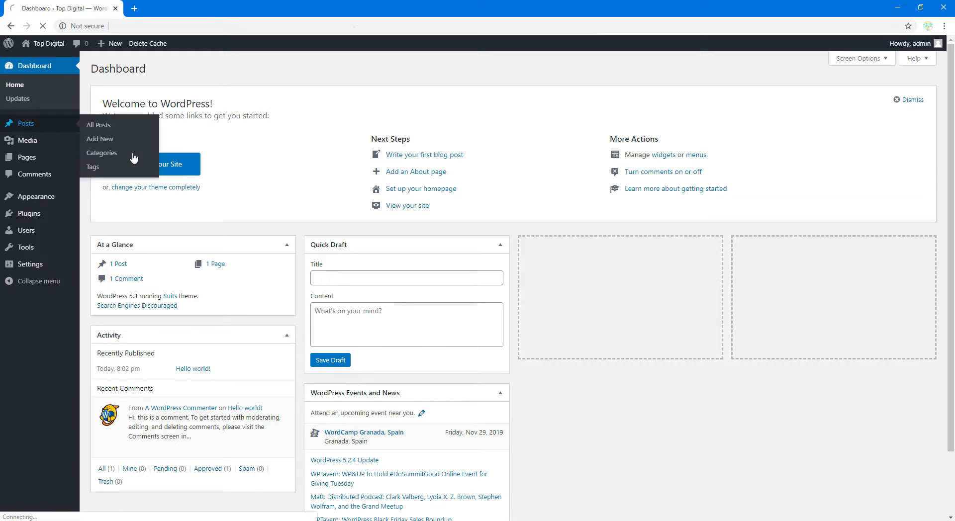
# Step: Create a new blog post and choose a Paragraph block for its body
pyautogui.click(133, 155)
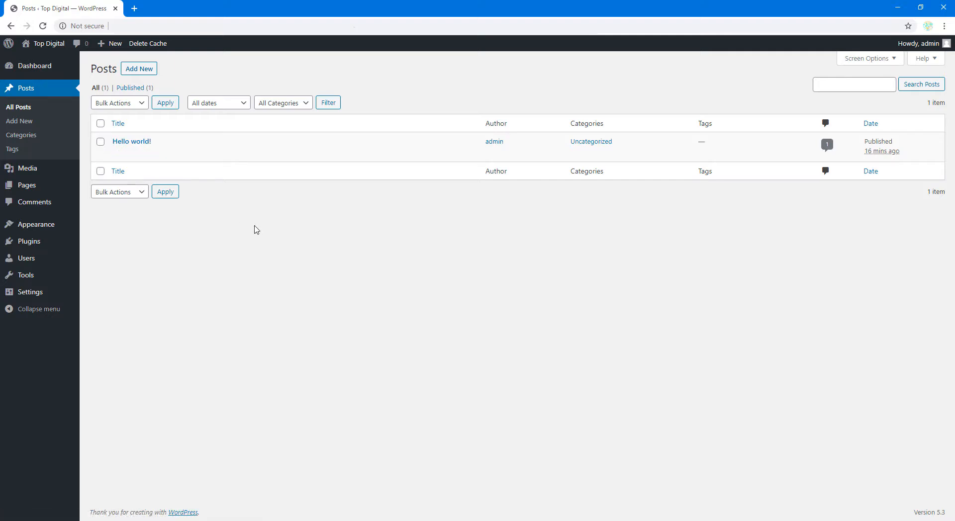
pyautogui.click(142, 72)
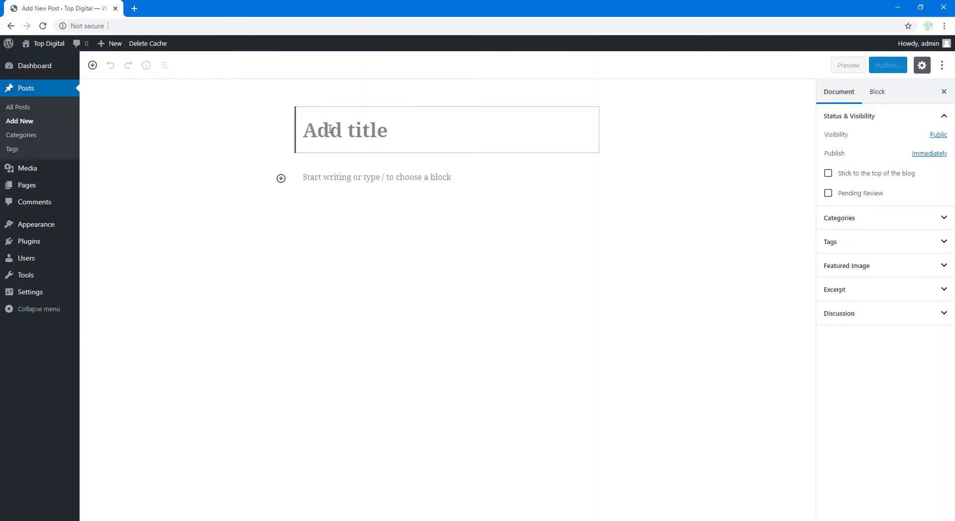
pyautogui.click(327, 178)
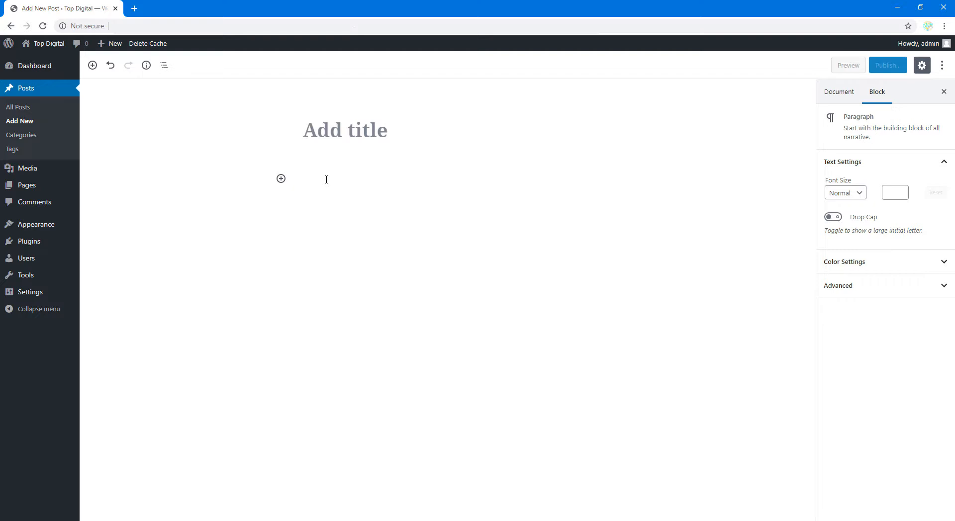
pyautogui.click(281, 178)
pyautogui.scroll(-5, 416, 272)
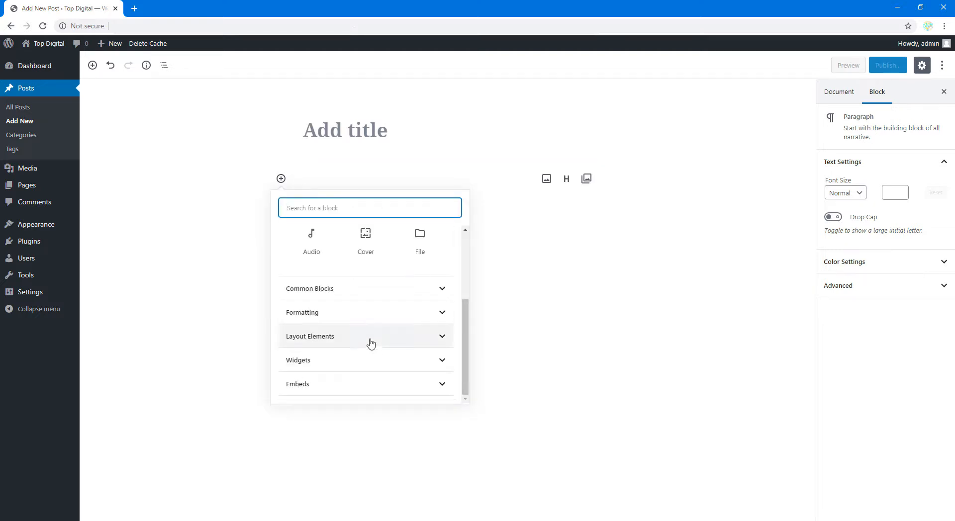
pyautogui.scroll(3, 371, 329)
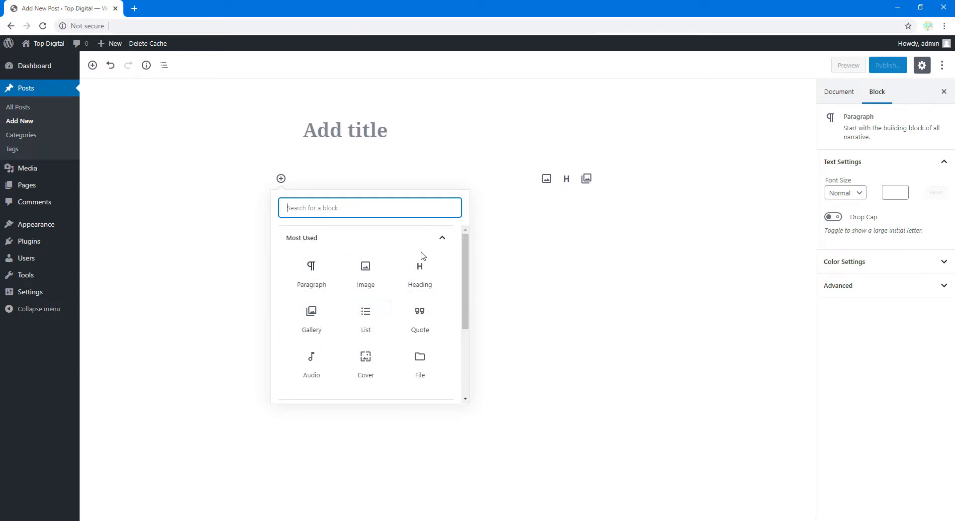
pyautogui.click(318, 272)
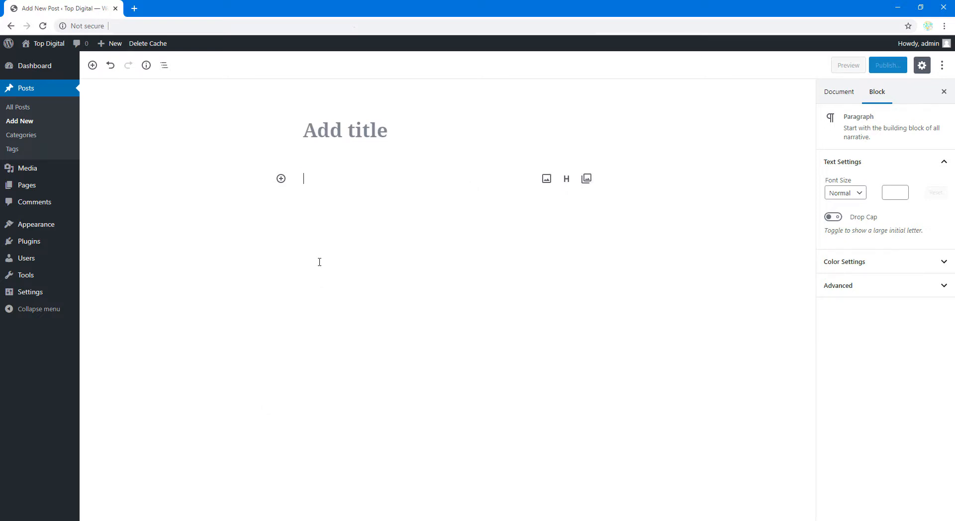
# Step: Title the new post "Best Smartphones of 2019"
pyautogui.click(315, 130)
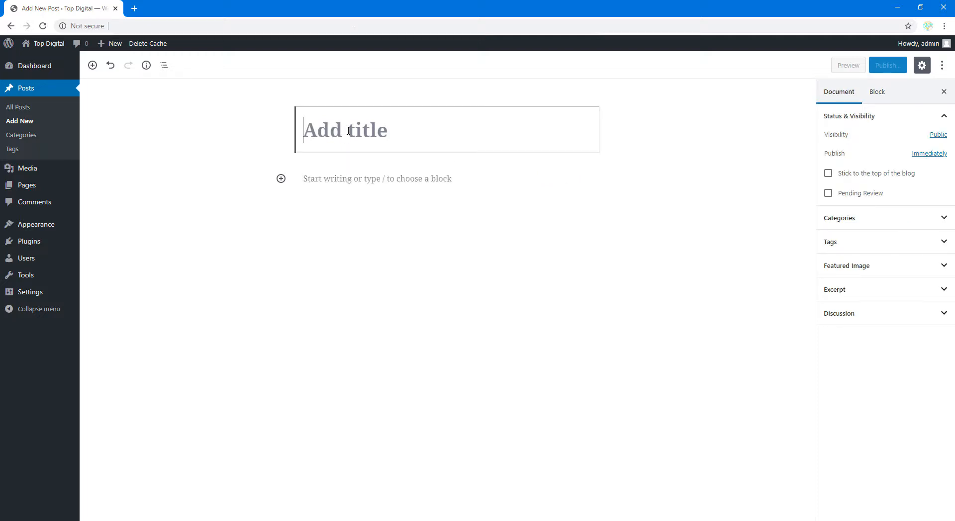
pyautogui.write('Best ')
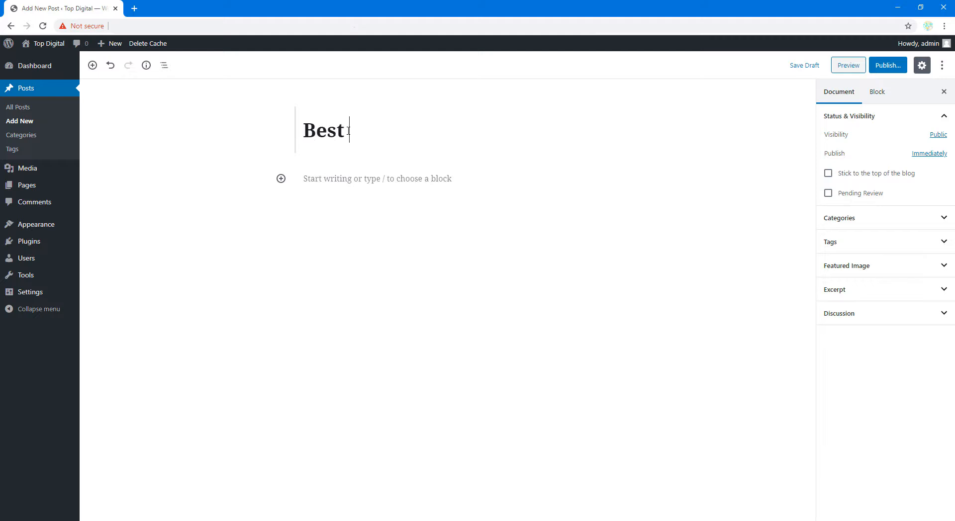
pyautogui.write('Smartph')
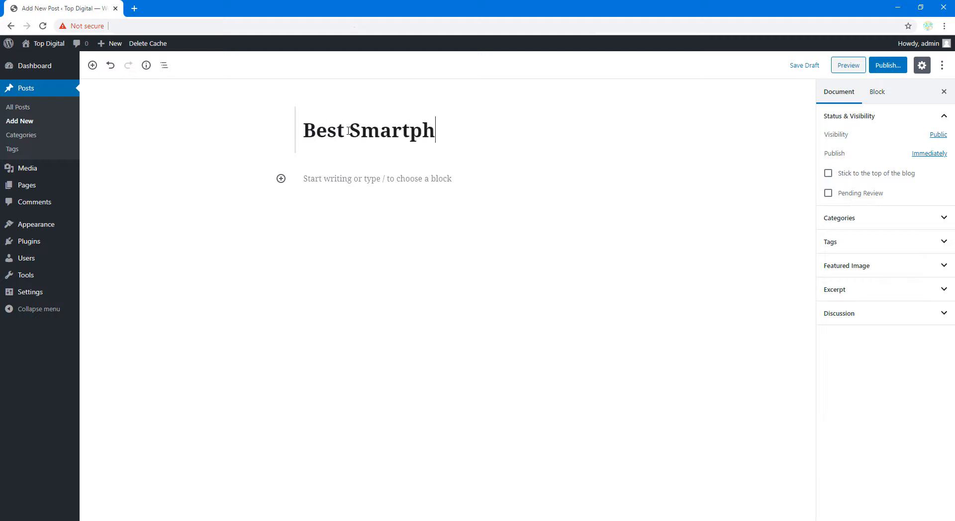
pyautogui.write('ones of ')
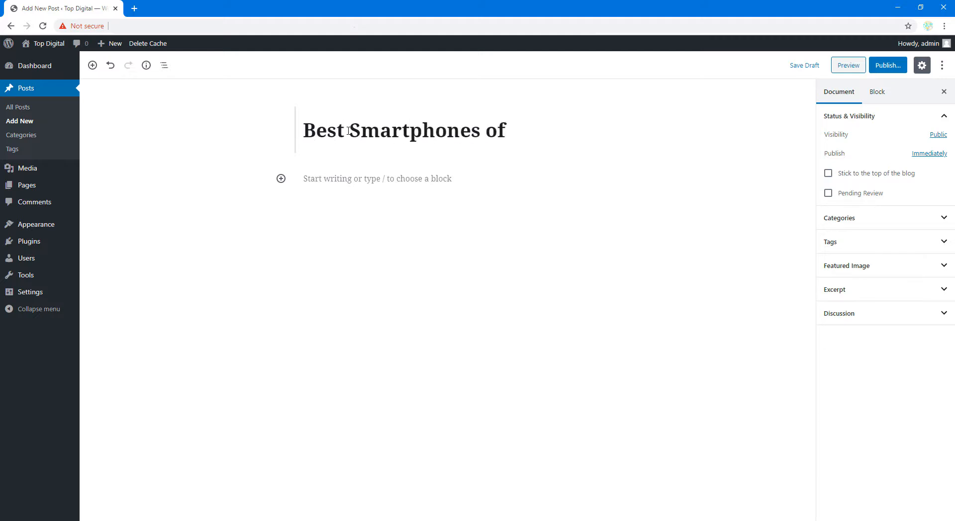
pyautogui.write('2019')
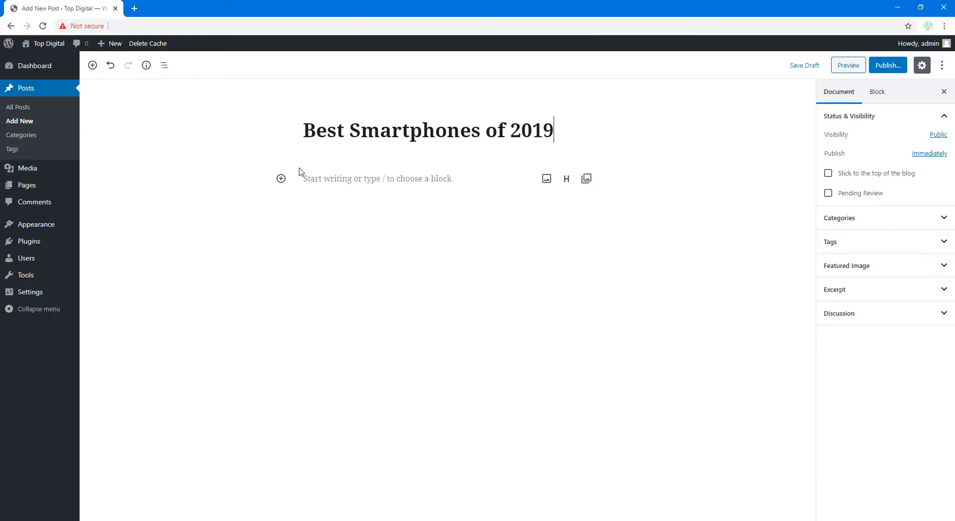
# Step: Paste the copied lorem ipsum article text into the post body and look through its paragraphs
pyautogui.click(340, 178)
pyautogui.hotkey('ctrl', 'v')
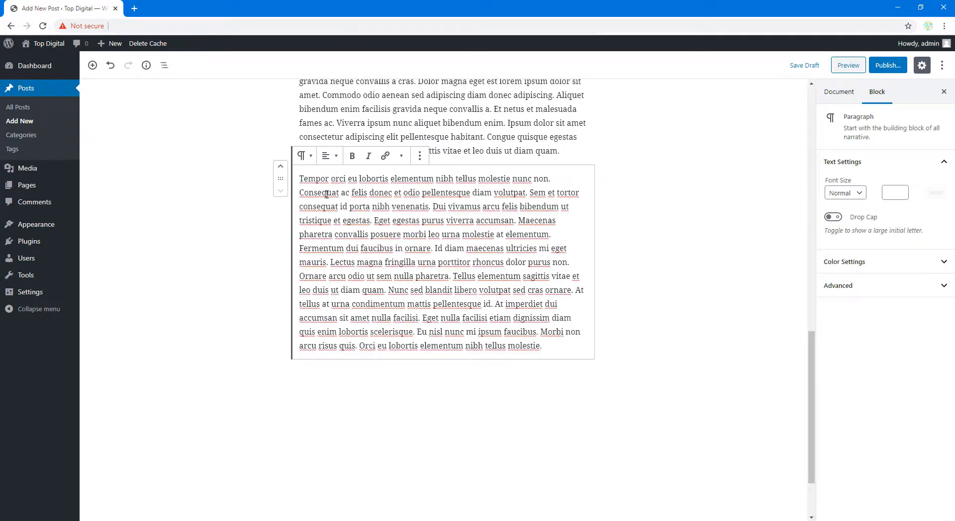
pyautogui.scroll(15, 338, 224)
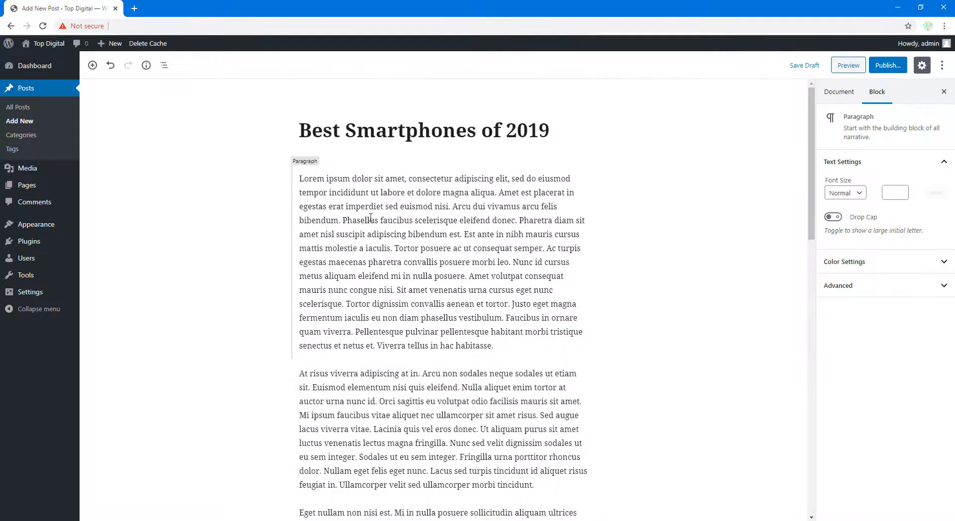
pyautogui.click(371, 217)
pyautogui.scroll(-5, 362, 256)
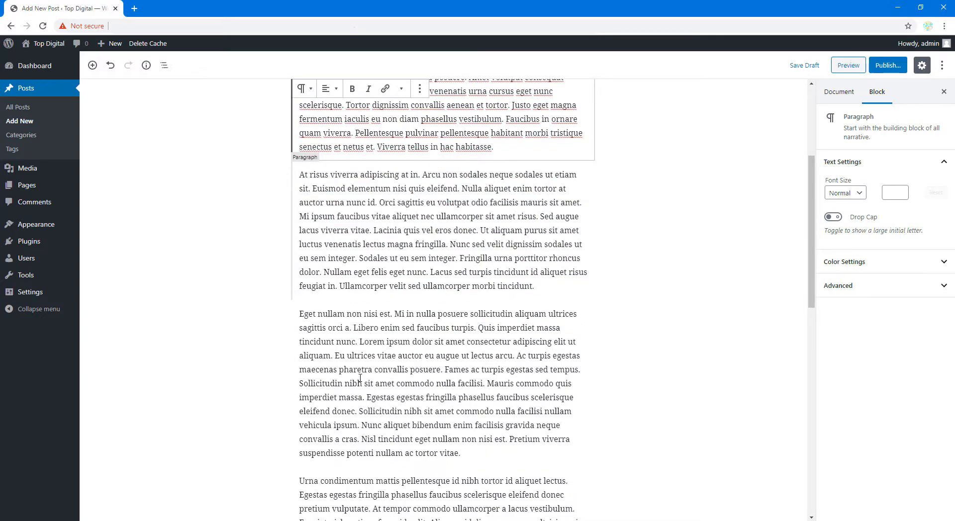
pyautogui.scroll(-5, 343, 377)
pyautogui.scroll(10, 200, 340)
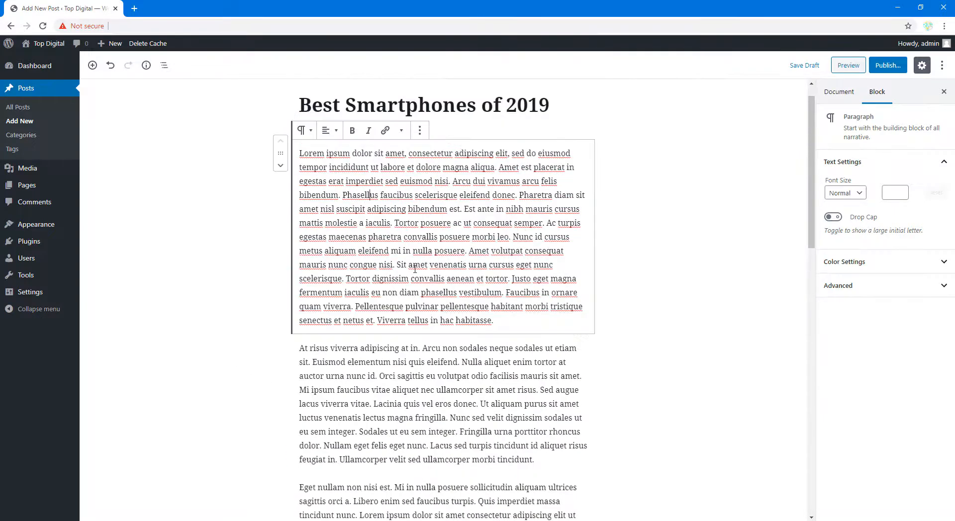
pyautogui.scroll(1, 433, 288)
# Step: Add an Image block between the first and second paragraphs and upload the LG smartphones banner file into it
pyautogui.click(433, 386)
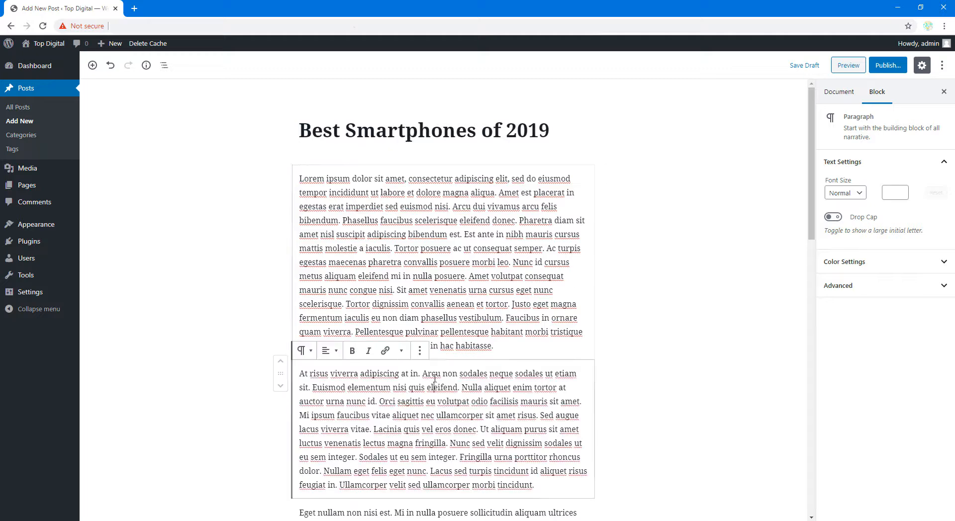
pyautogui.click(243, 369)
pyautogui.moveTo(443, 361)
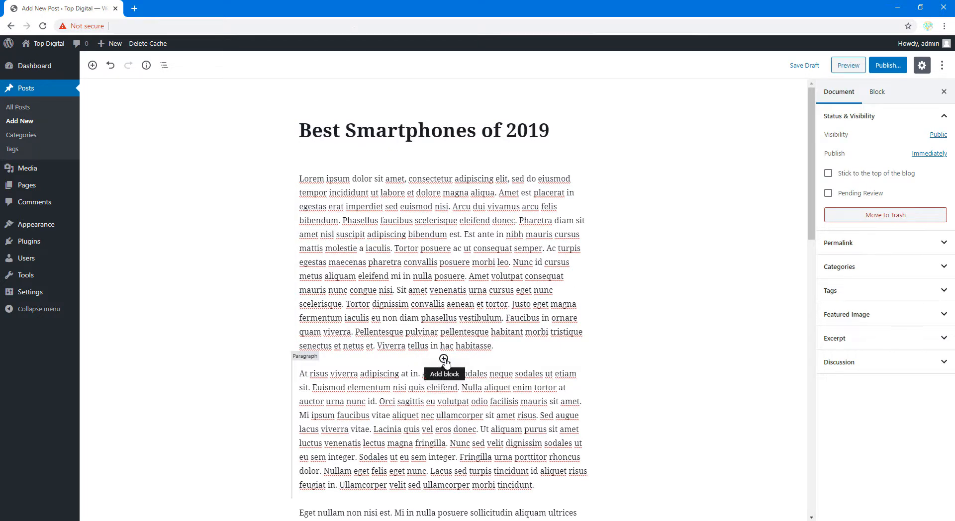
pyautogui.click(442, 360)
pyautogui.click(439, 221)
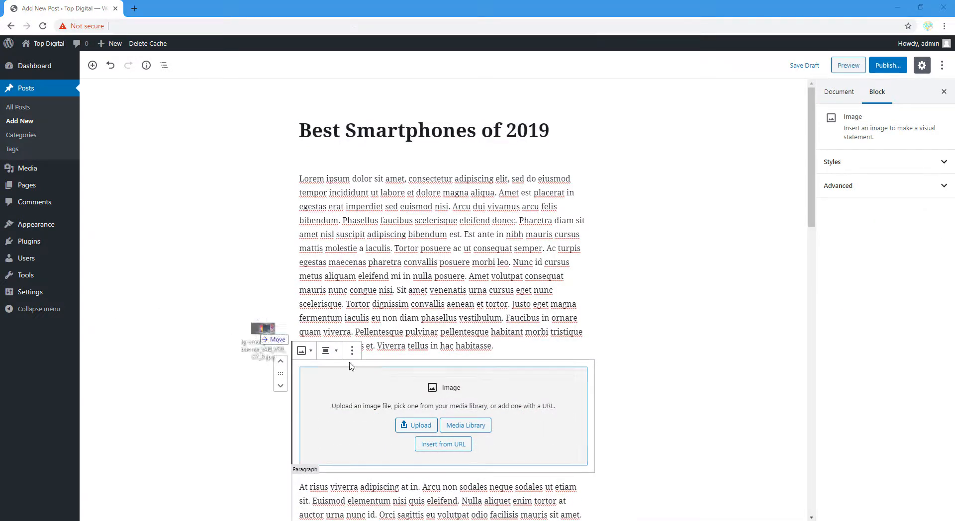
pyautogui.moveTo(320, 337); pyautogui.dragTo(448, 413)
# Step: Caption the banner image "Smartphones" and review the whole post
pyautogui.click(444, 375)
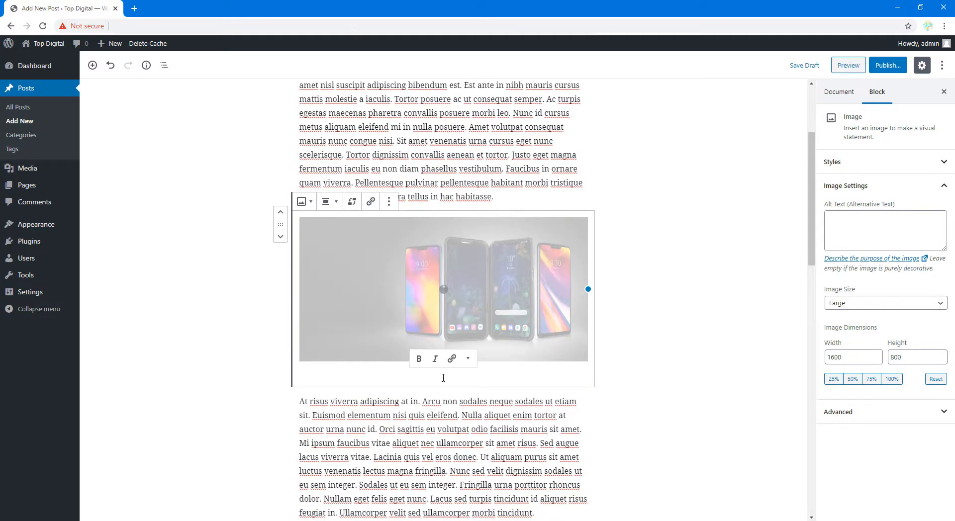
pyautogui.write('Smartphones')
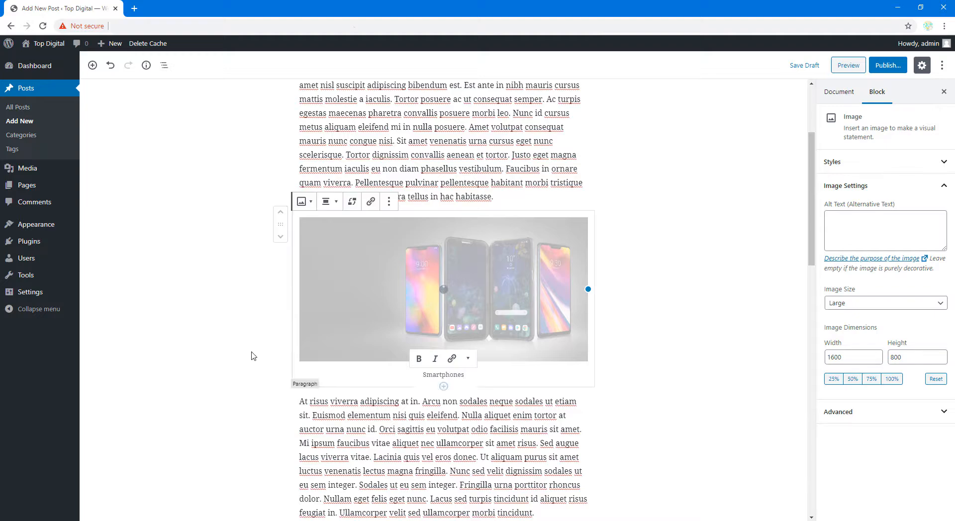
pyautogui.click(253, 355)
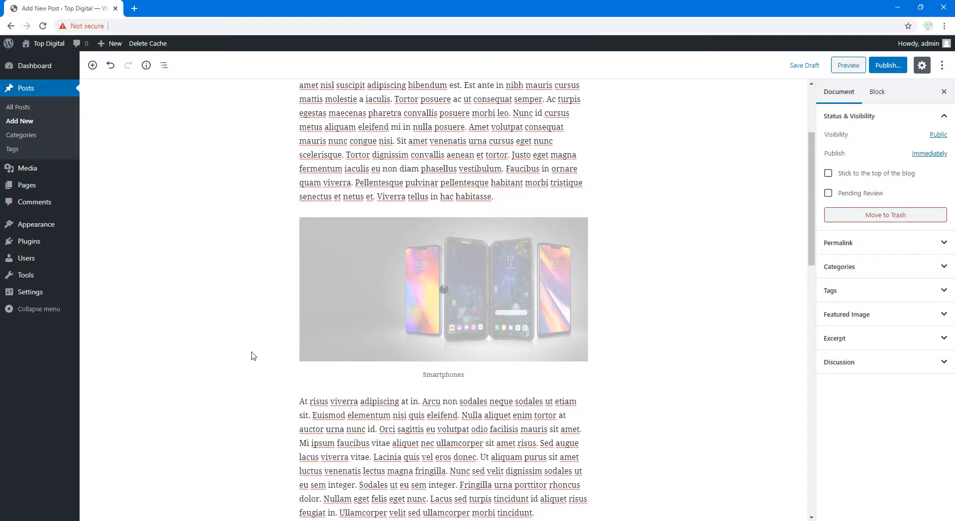
pyautogui.scroll(-12, 252, 355)
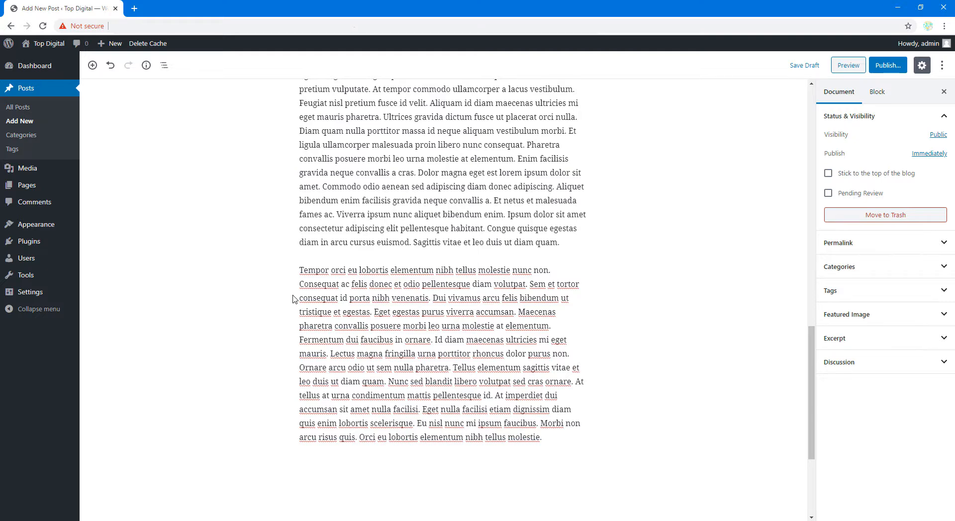
pyautogui.scroll(16, 293, 299)
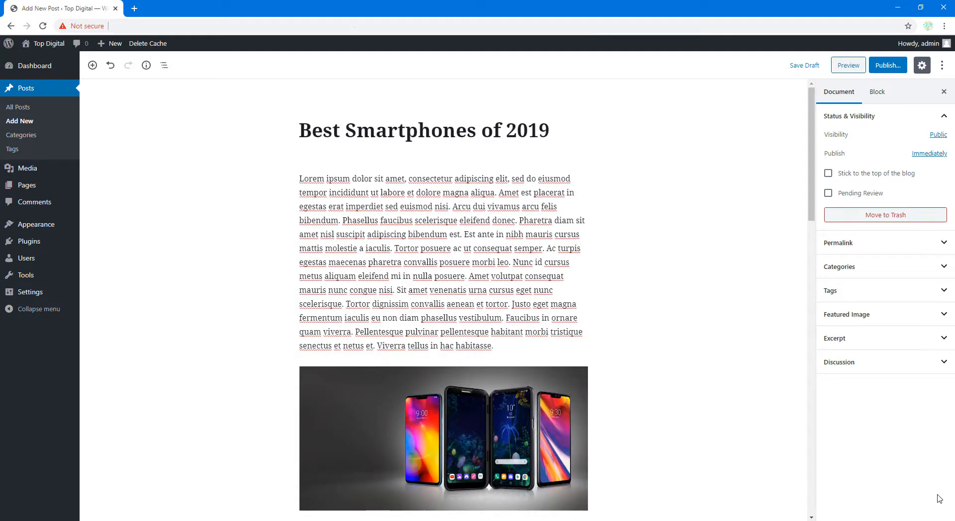
# Step: Set lg-smartphones-banner_V40_V50_G7_D.jpg from the media library as the featured image and publish the post
pyautogui.click(865, 317)
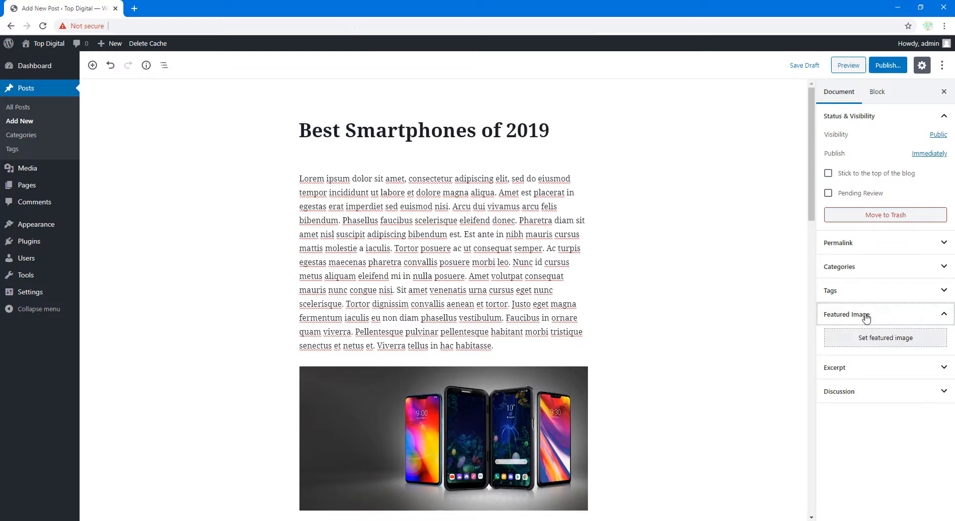
pyautogui.click(875, 342)
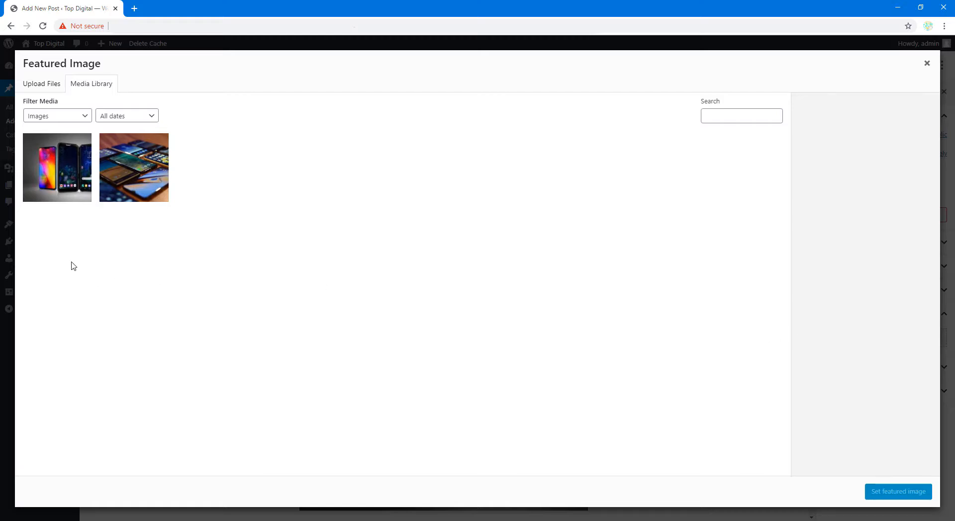
pyautogui.click(59, 170)
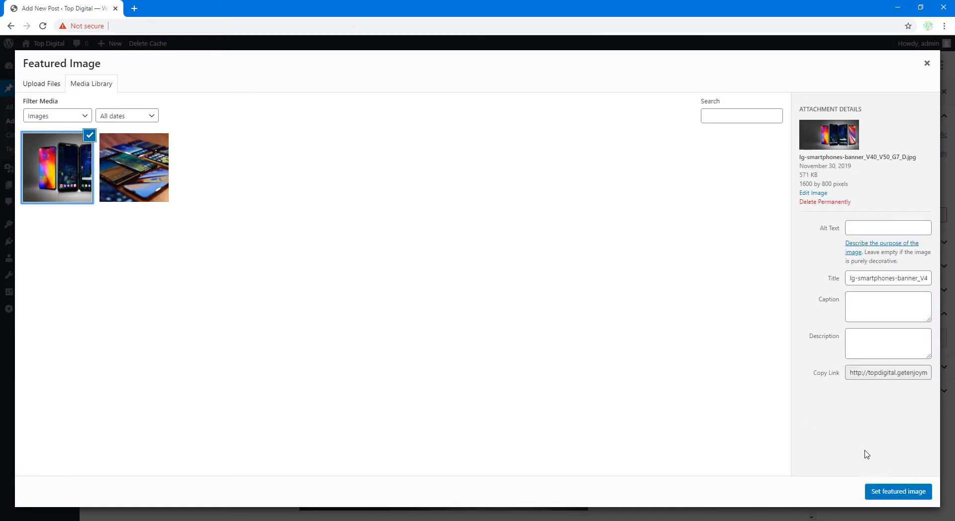
pyautogui.click(884, 493)
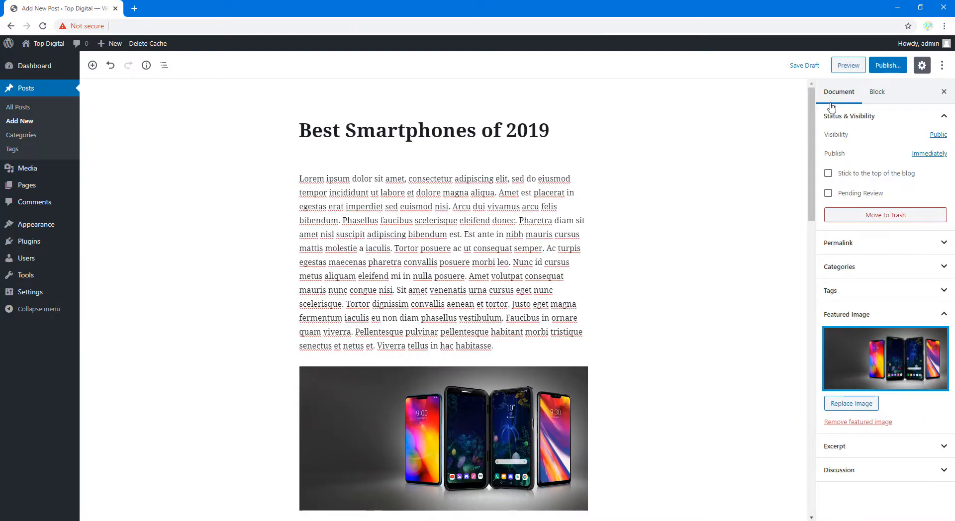
pyautogui.click(879, 70)
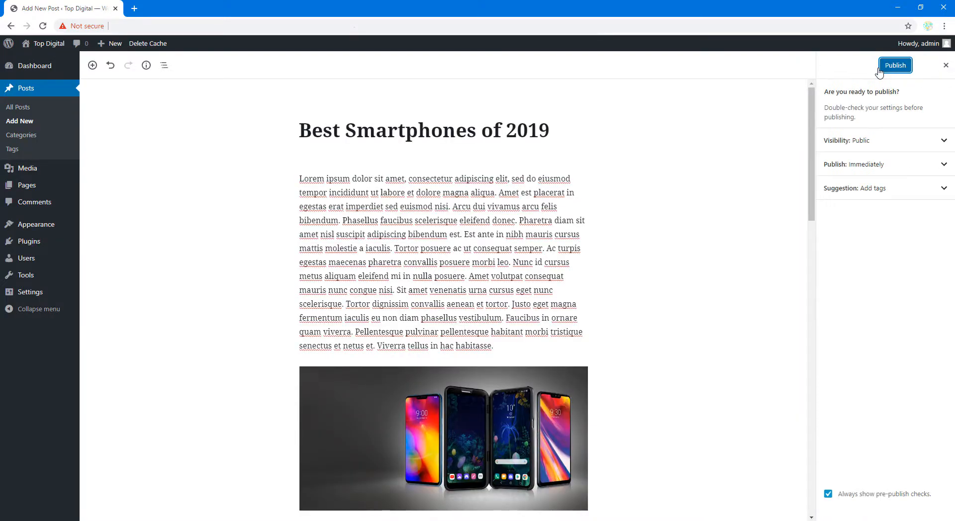
pyautogui.click(888, 66)
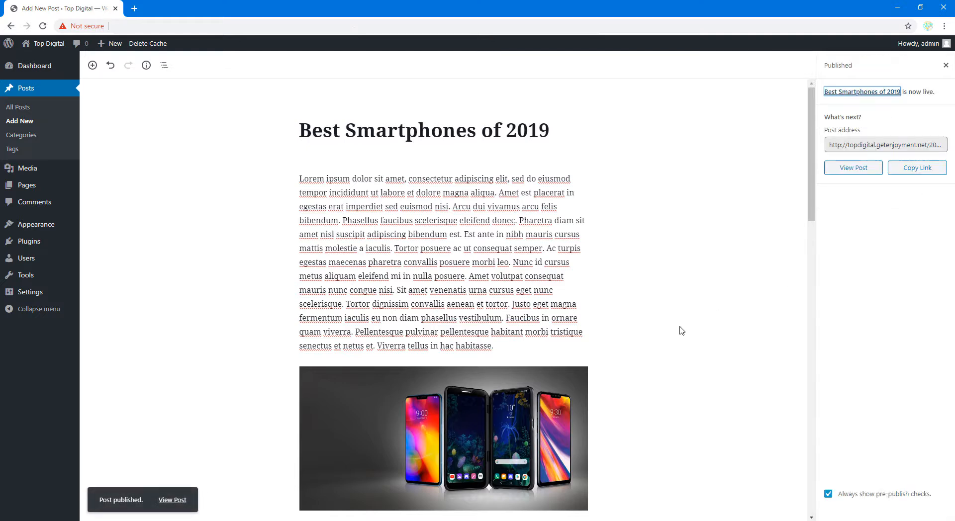
# Step: Open the live site in a new browser tab and check how the Best Smartphones of 2019 post appears
pyautogui.moveTo(49, 44)
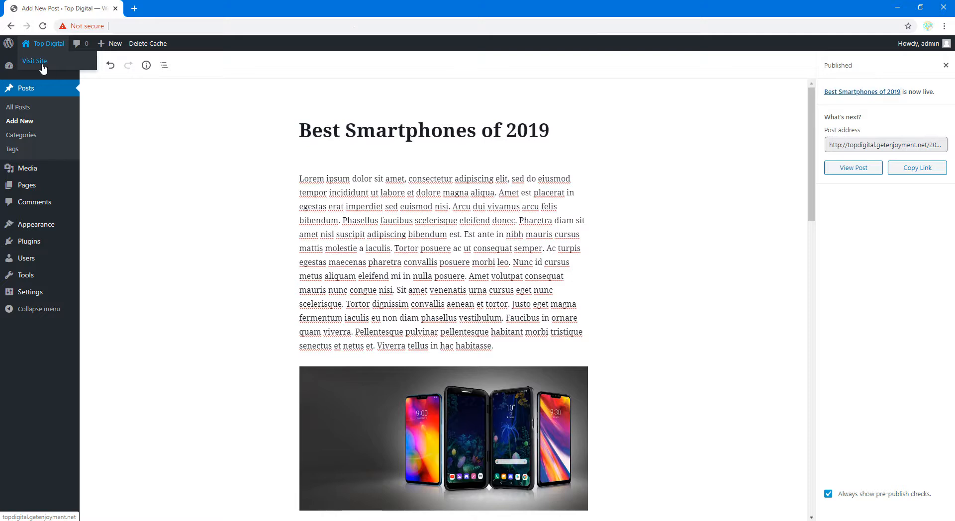
pyautogui.rightClick(44, 69)
pyautogui.click(61, 76)
pyautogui.click(168, 6)
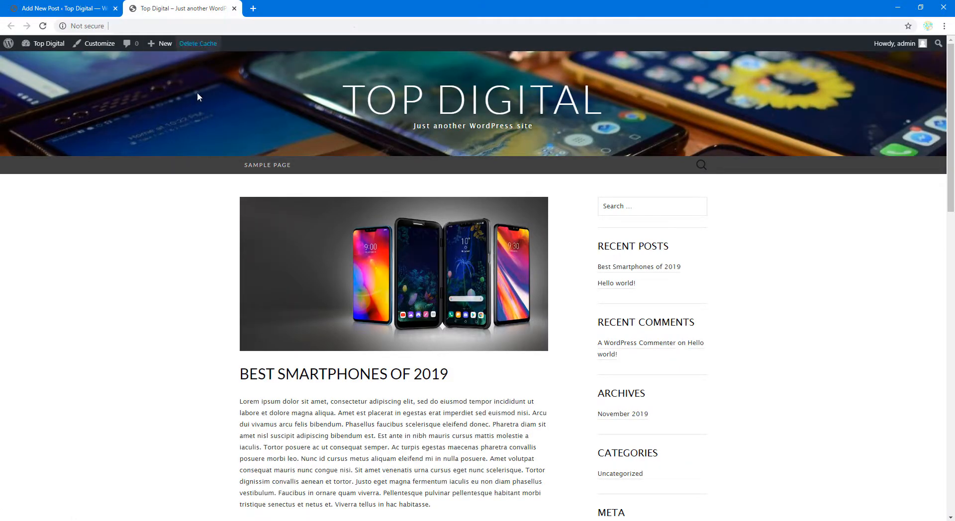
pyautogui.scroll(-5, 298, 270)
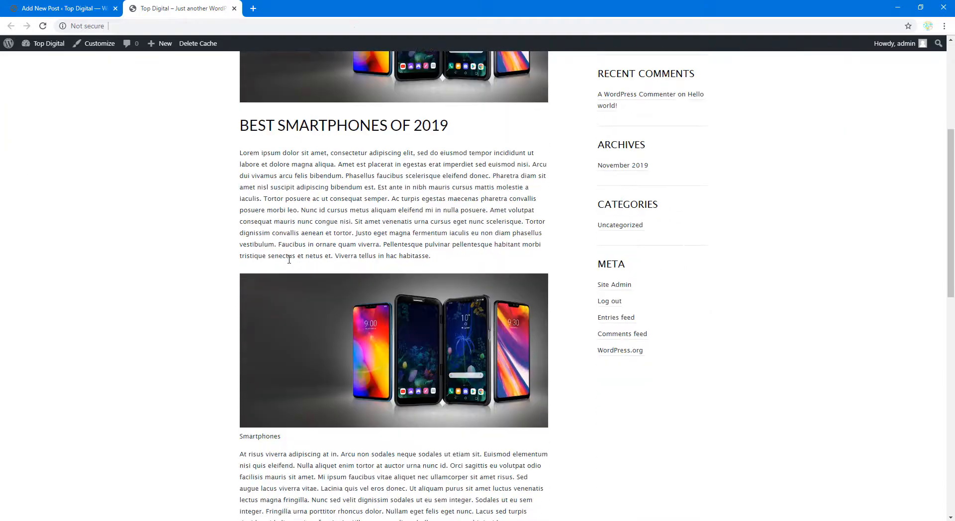
# Step: Review the text, images and caption of the Best Smartphones of 2019 post on the live home page
pyautogui.scroll(-3, 289, 259)
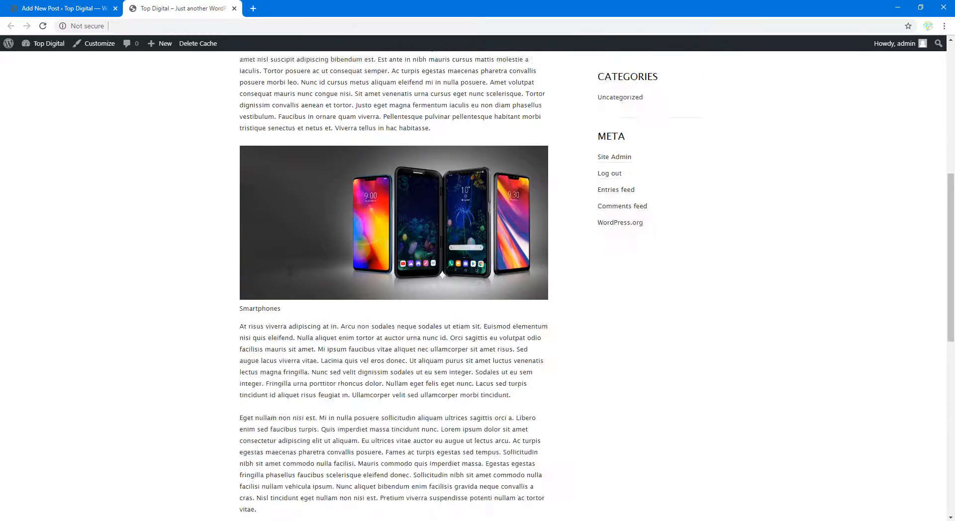
pyautogui.scroll(8, 304, 319)
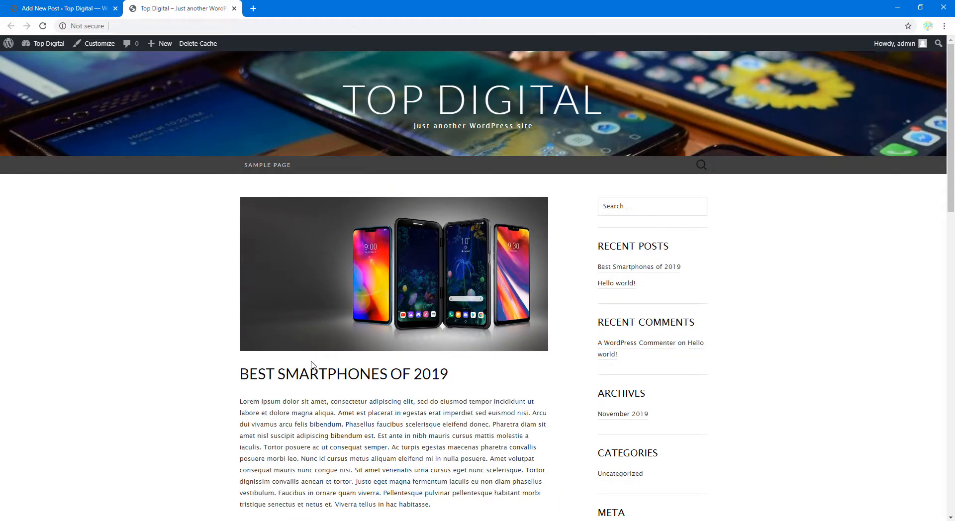
pyautogui.scroll(-5, 172, 348)
pyautogui.scroll(5, 172, 348)
# Step: Open the Best Smartphones of 2019 post on its own page, examine its full content, and close the live site
pyautogui.click(331, 374)
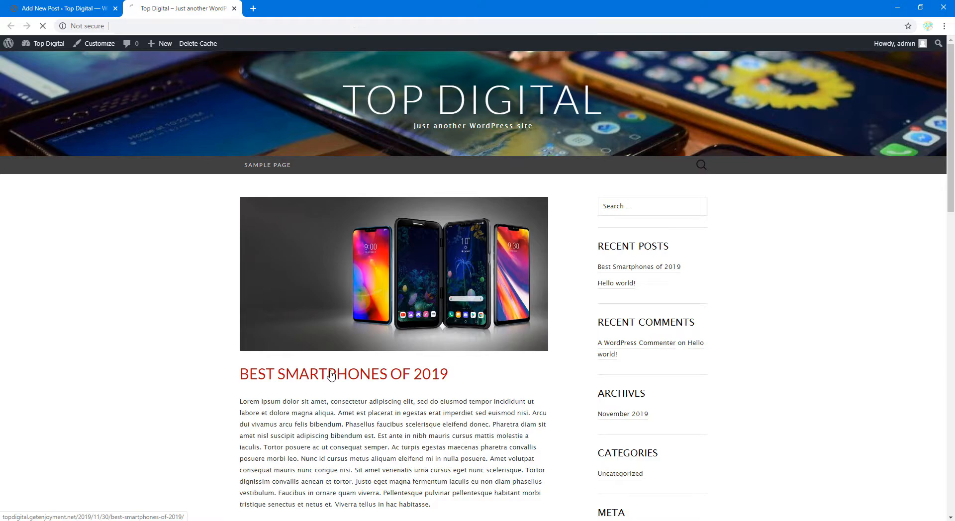
pyautogui.scroll(-10, 167, 331)
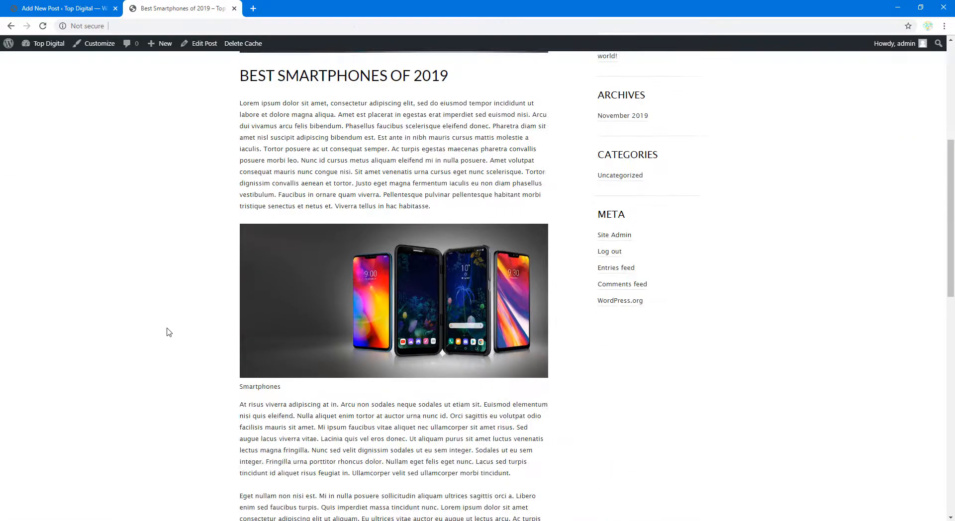
pyautogui.scroll(-10, 167, 332)
pyautogui.scroll(15, 166, 332)
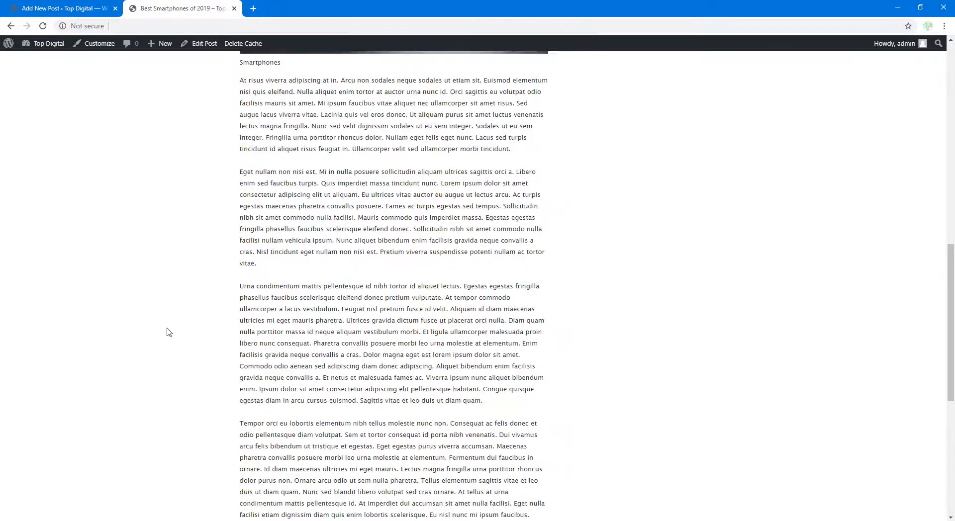
pyautogui.scroll(5, 169, 332)
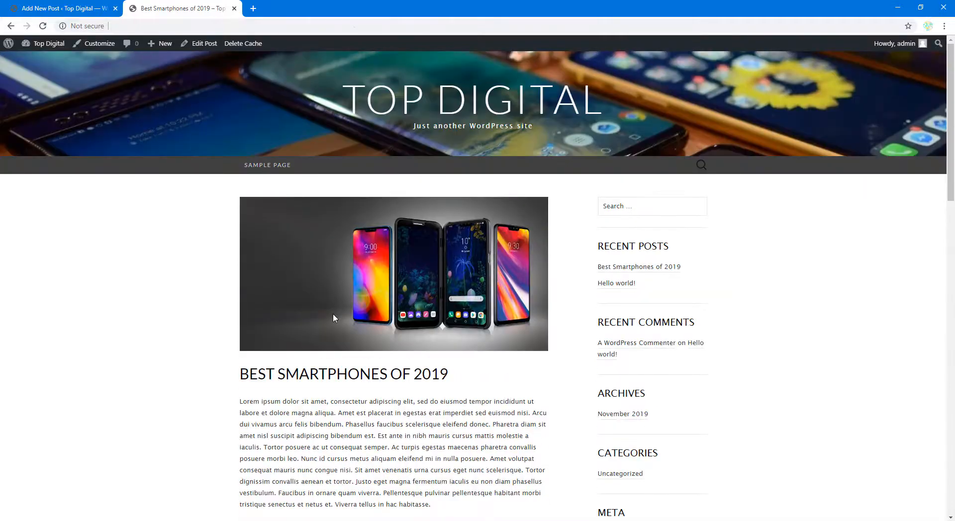
pyautogui.scroll(-5, 348, 326)
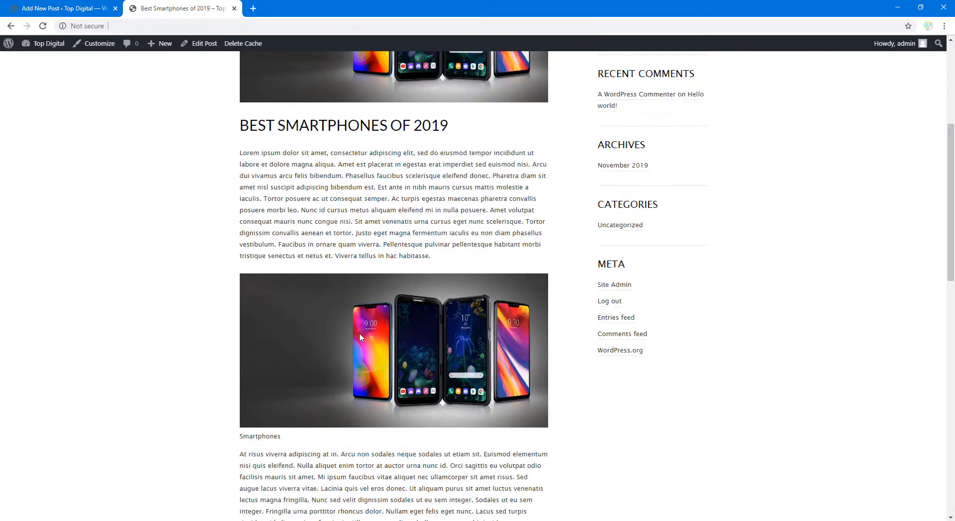
pyautogui.scroll(5, 175, 383)
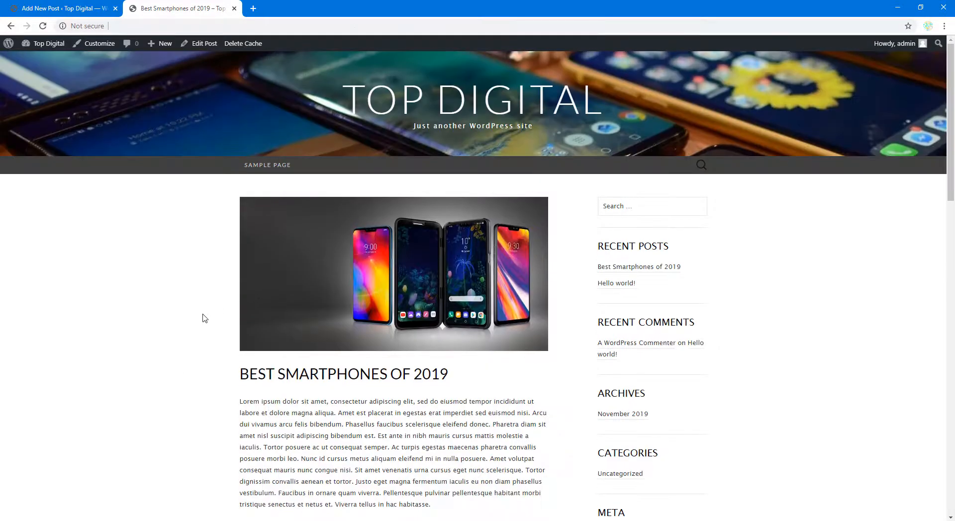
pyautogui.scroll(-4, 177, 346)
pyautogui.scroll(4, 177, 348)
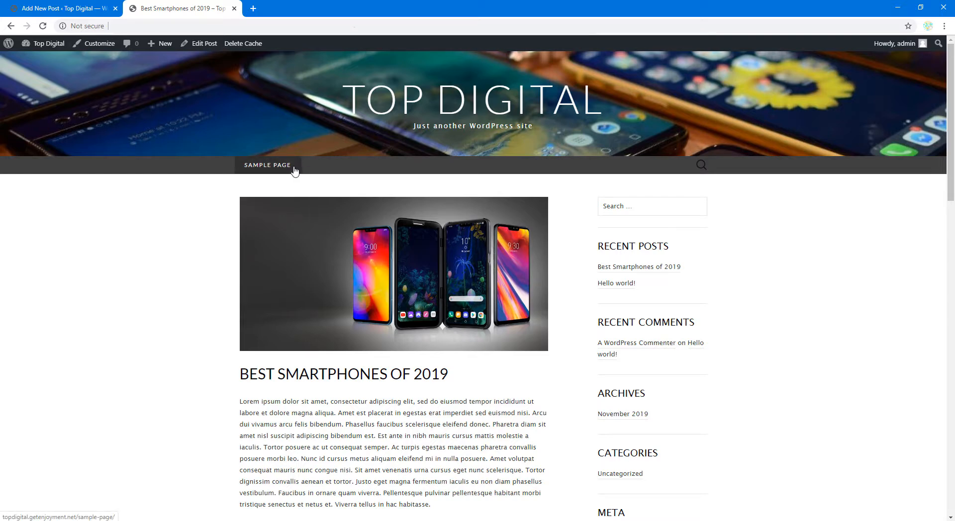
pyautogui.click(235, 8)
# Step: Create a new page titled "About Us" with the paragraph "About us!" and publish it
pyautogui.moveTo(28, 193)
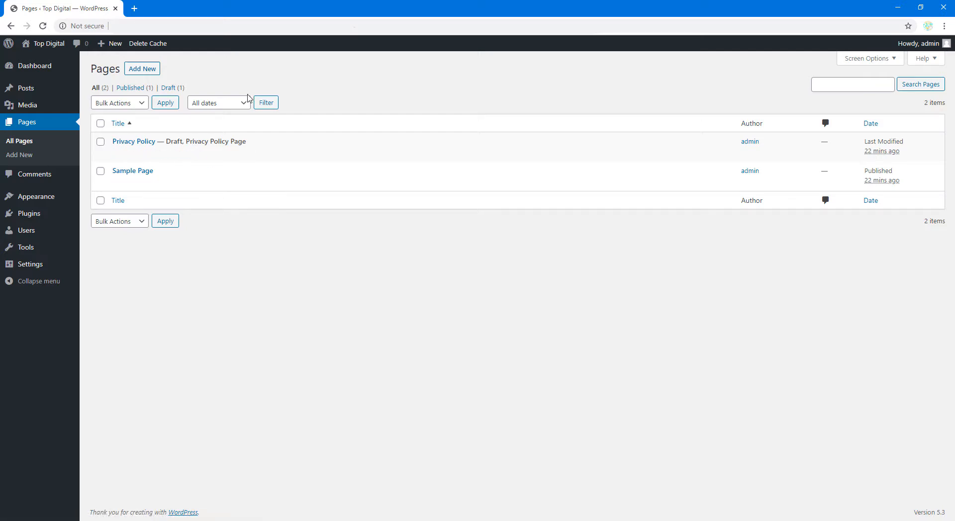
pyautogui.click(156, 70)
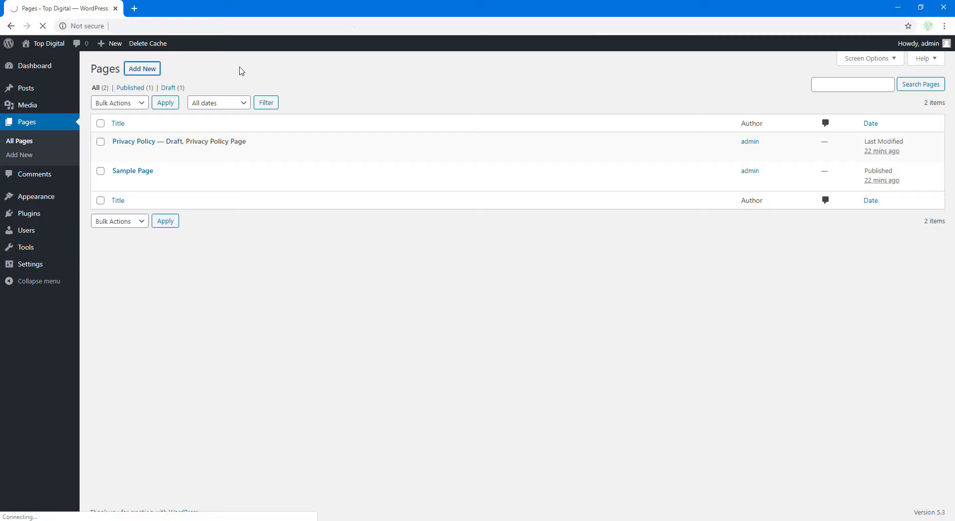
pyautogui.write('About ')
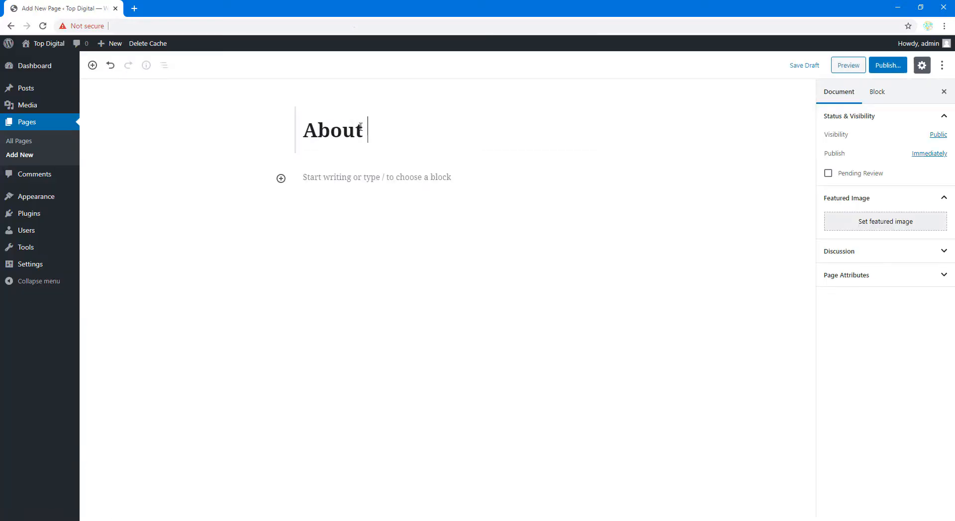
pyautogui.write('Us')
pyautogui.click(362, 172)
pyautogui.write('About')
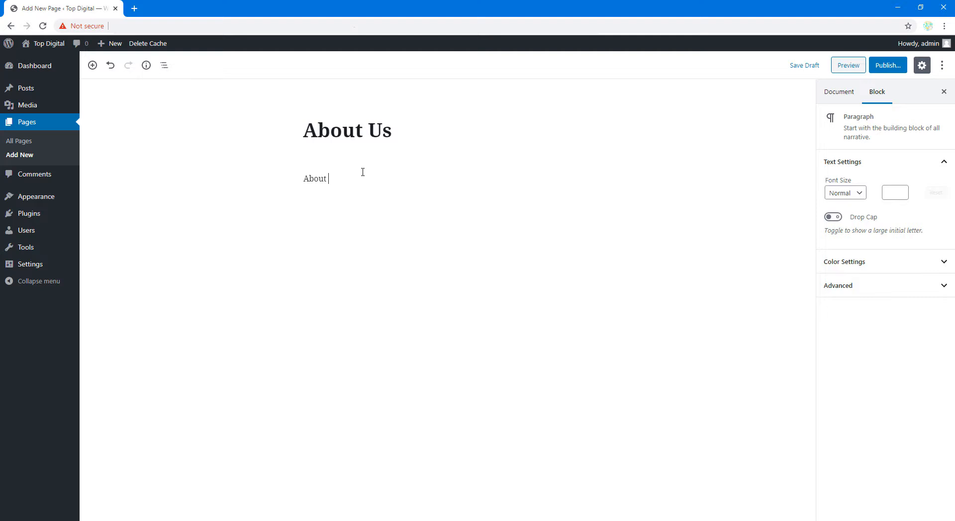
pyautogui.write(' us!')
pyautogui.click(889, 65)
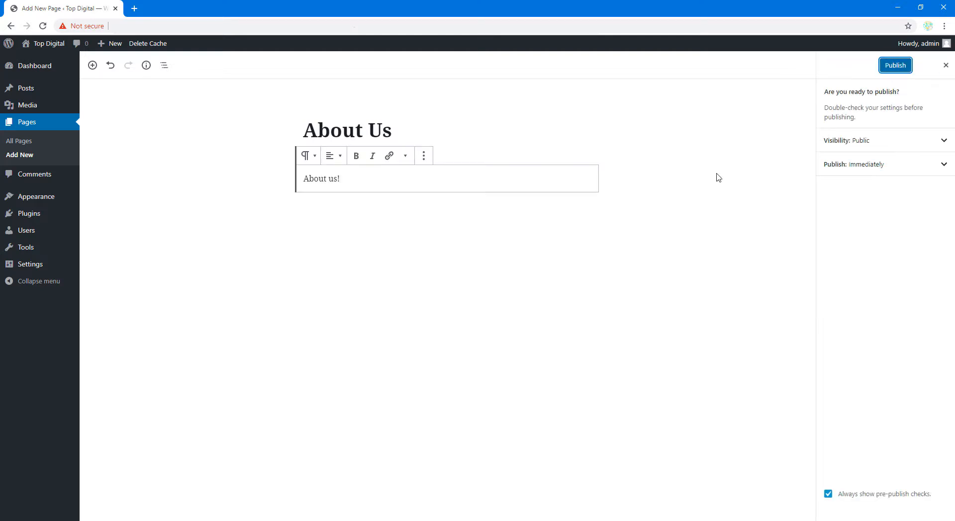
pyautogui.click(875, 64)
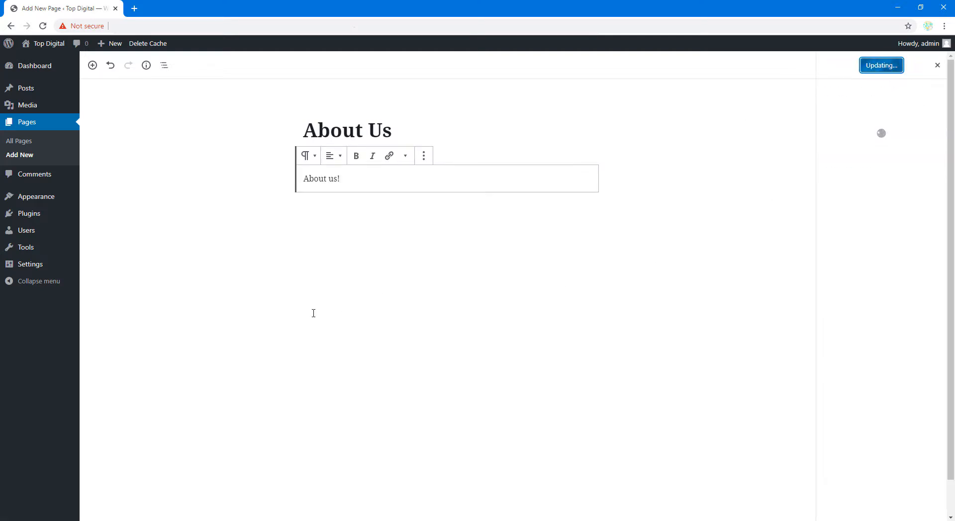
# Step: Open the live site in a new browser tab, check the About Us page from the site navigation, and close the tab
pyautogui.moveTo(49, 43)
pyautogui.rightClick(45, 62)
pyautogui.click(99, 66)
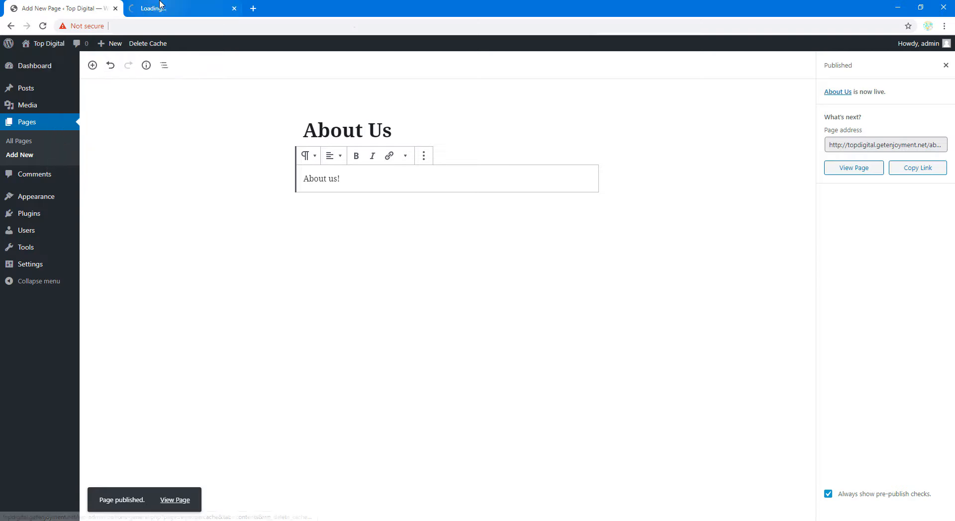
pyautogui.click(160, 6)
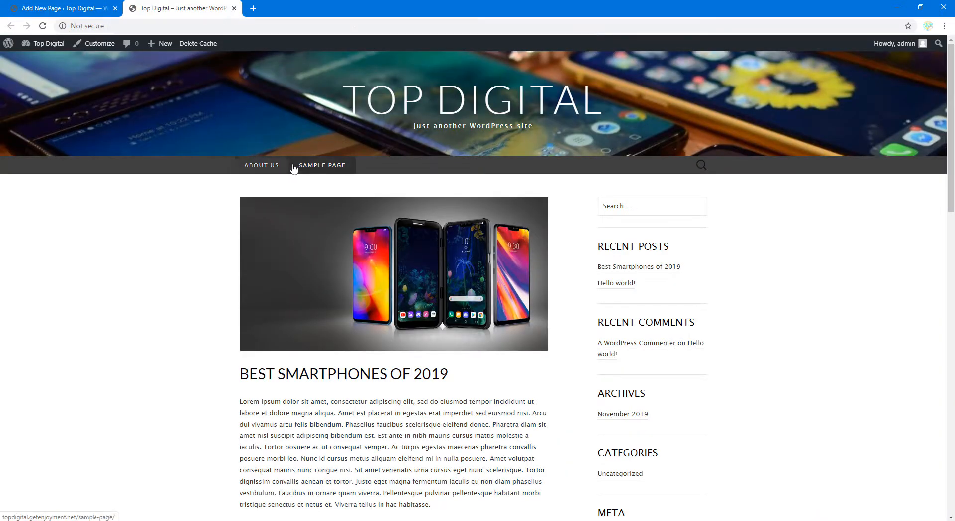
pyautogui.click(247, 165)
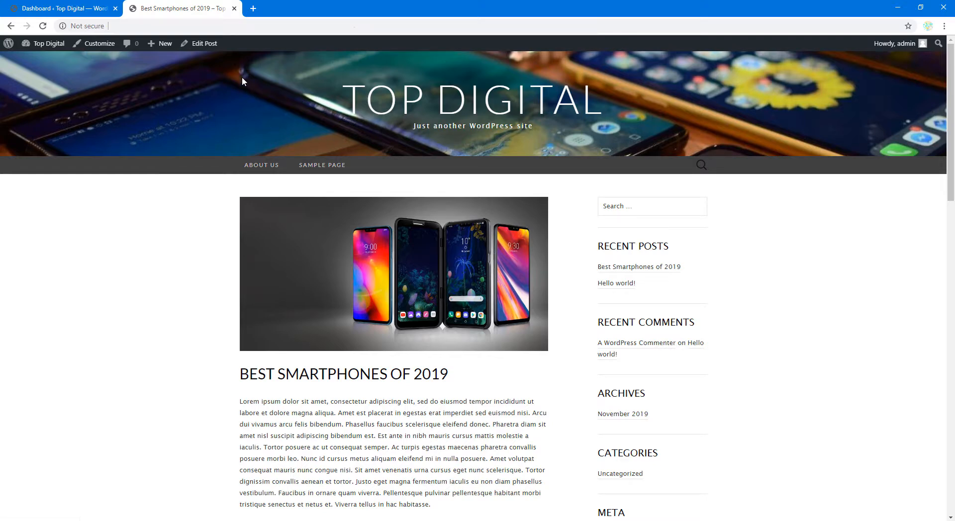
pyautogui.click(234, 9)
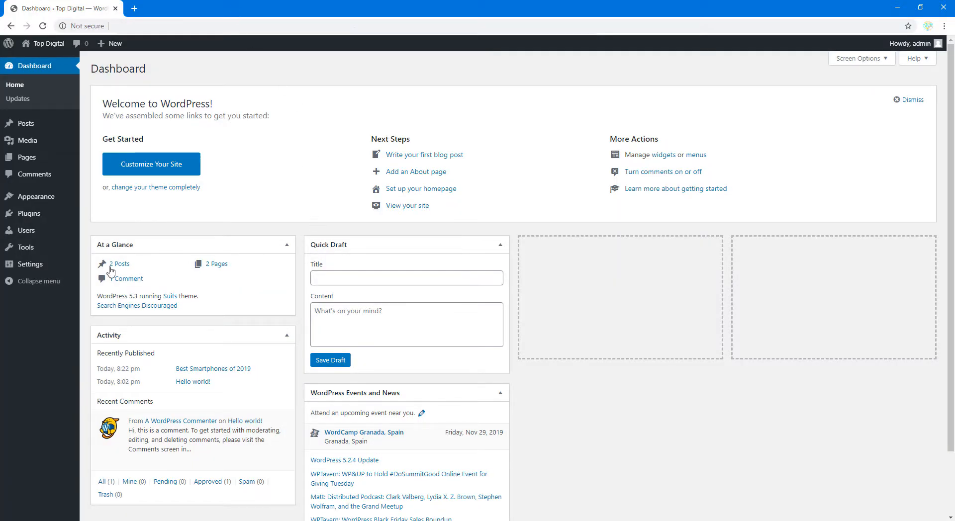
# Step: Set the site tagline to "The best smartphones in one place" in the general settings and save the changes
pyautogui.moveTo(65, 267)
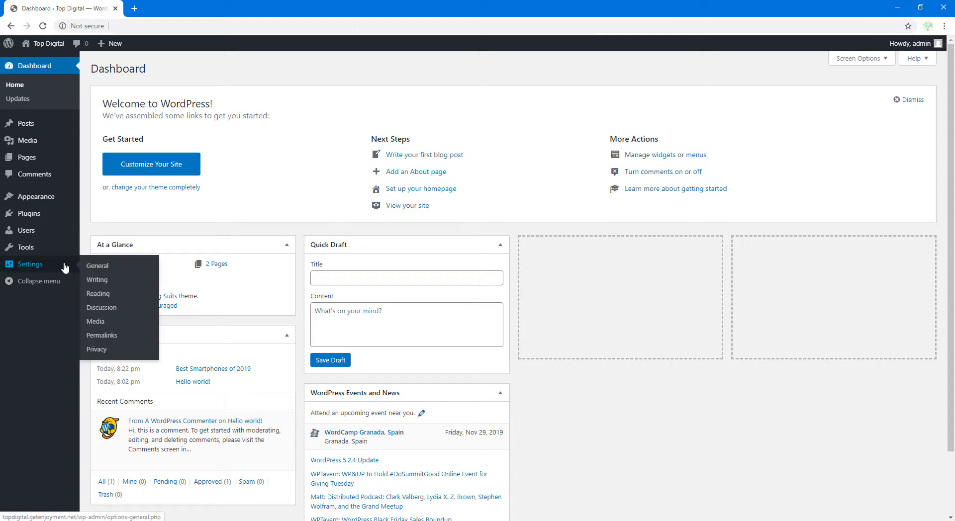
pyautogui.click(97, 268)
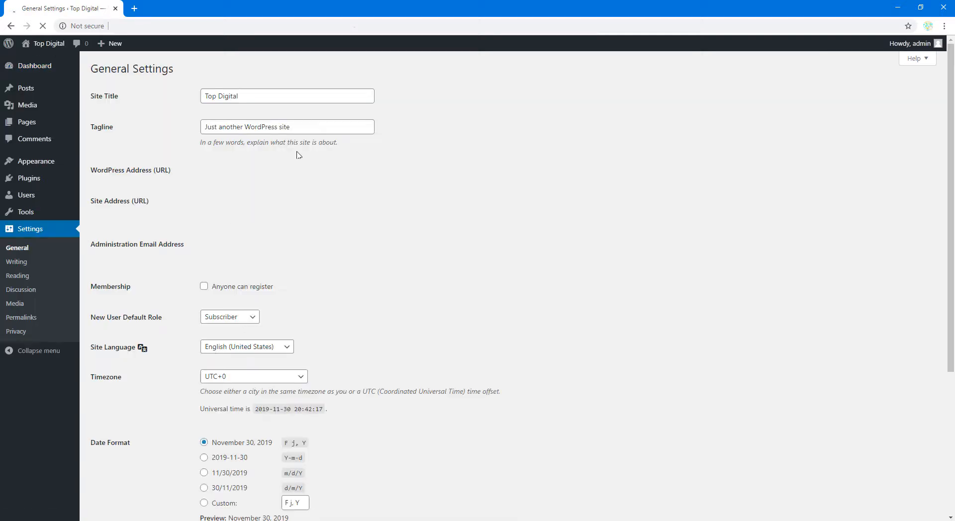
pyautogui.moveTo(330, 127); pyautogui.dragTo(189, 126)
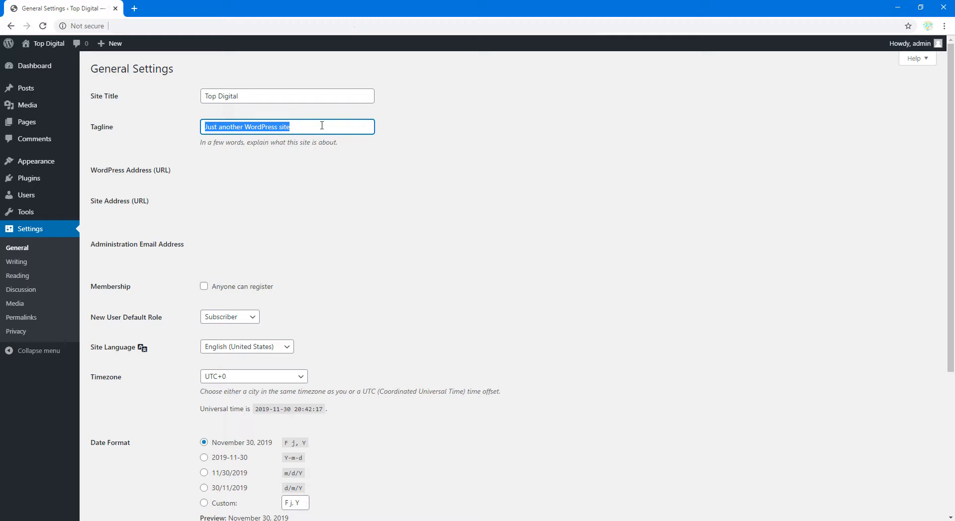
pyautogui.write('The bes')
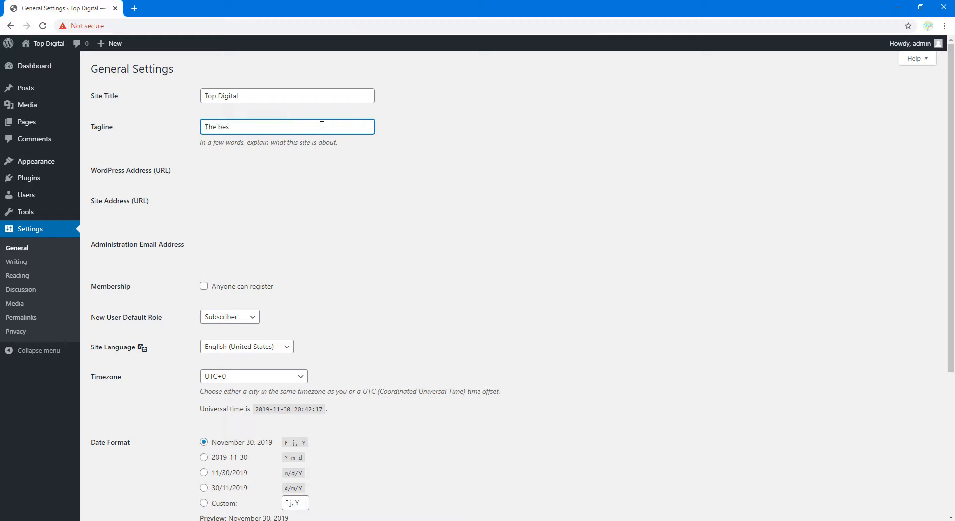
pyautogui.write('t smartphones in one place')
pyautogui.click(559, 131)
pyautogui.scroll(-4, 559, 131)
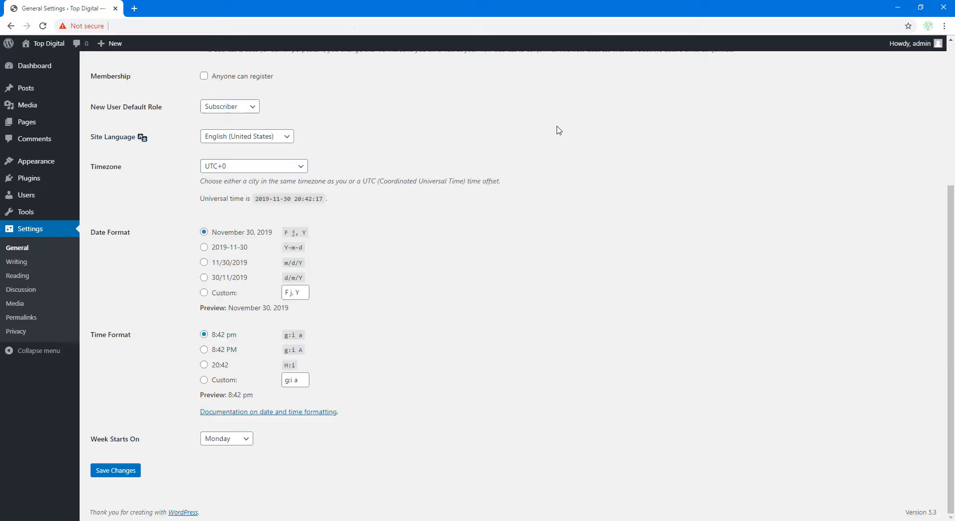
pyautogui.click(133, 472)
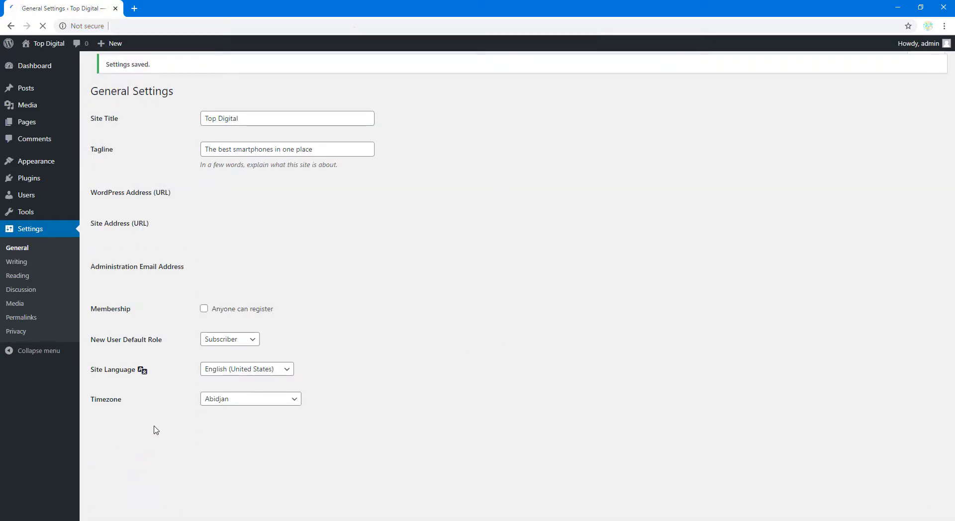
# Step: Open the live site in a new browser tab to check the tagline in the header
pyautogui.moveTo(49, 46)
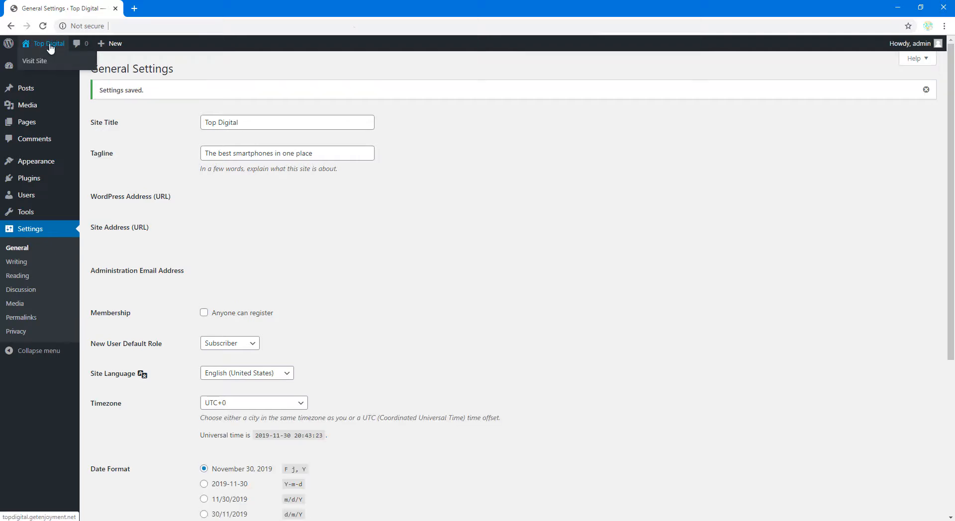
pyautogui.rightClick(38, 66)
pyautogui.click(51, 70)
pyautogui.click(179, 8)
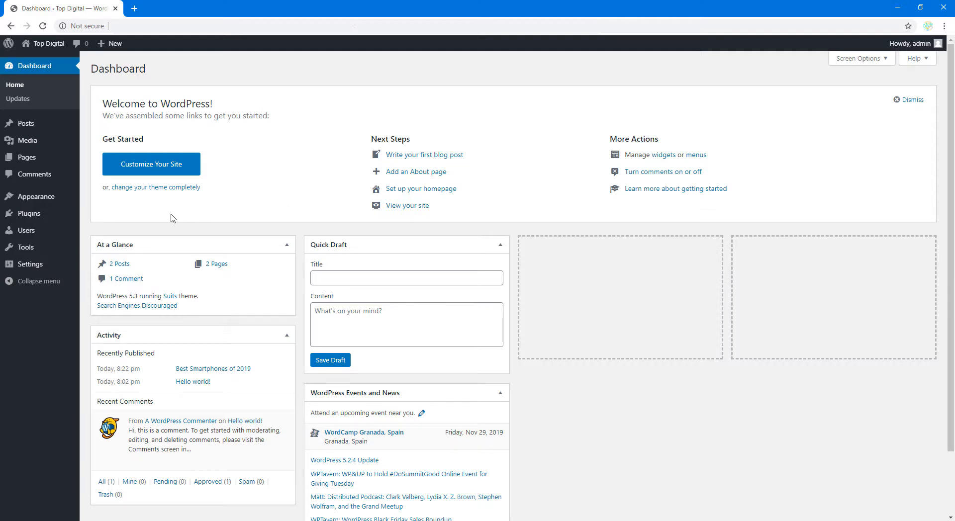
pyautogui.moveTo(73, 200)
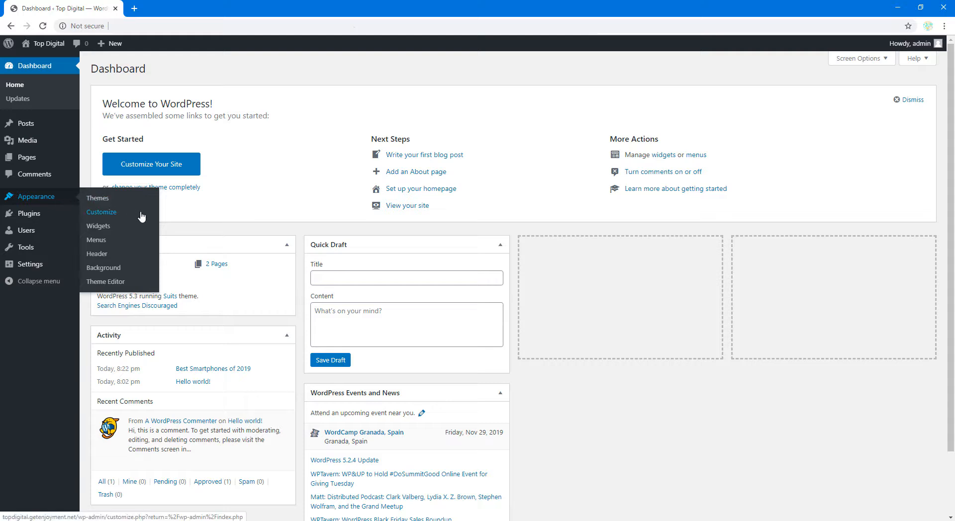
pyautogui.moveTo(66, 130)
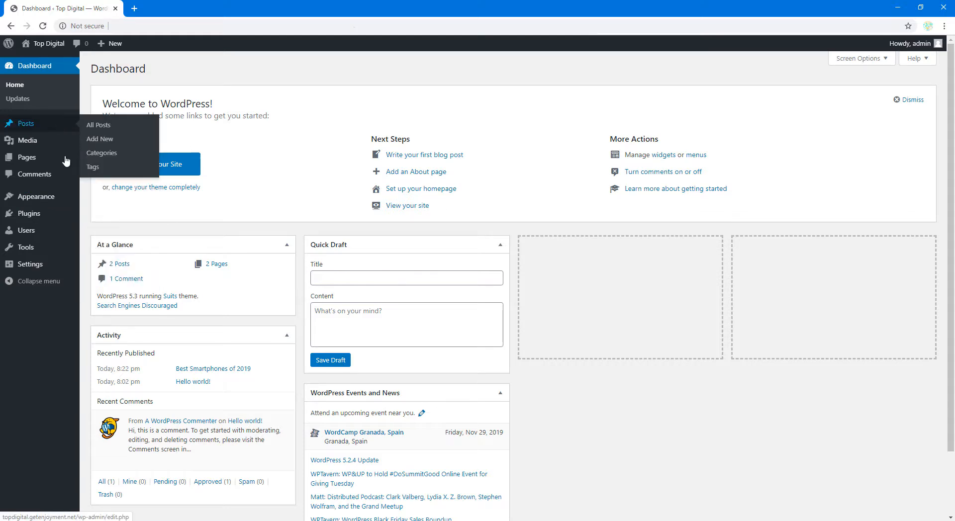
pyautogui.moveTo(67, 160)
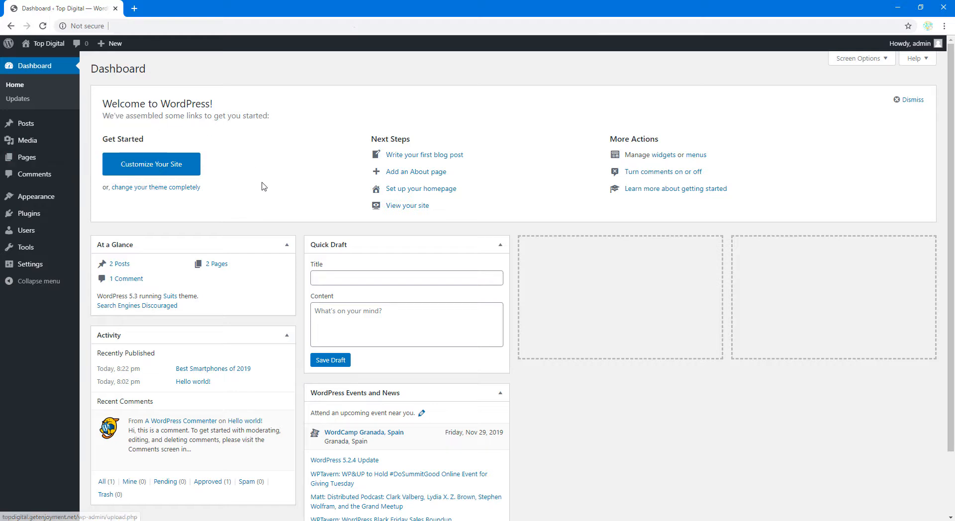
pyautogui.moveTo(80, 265)
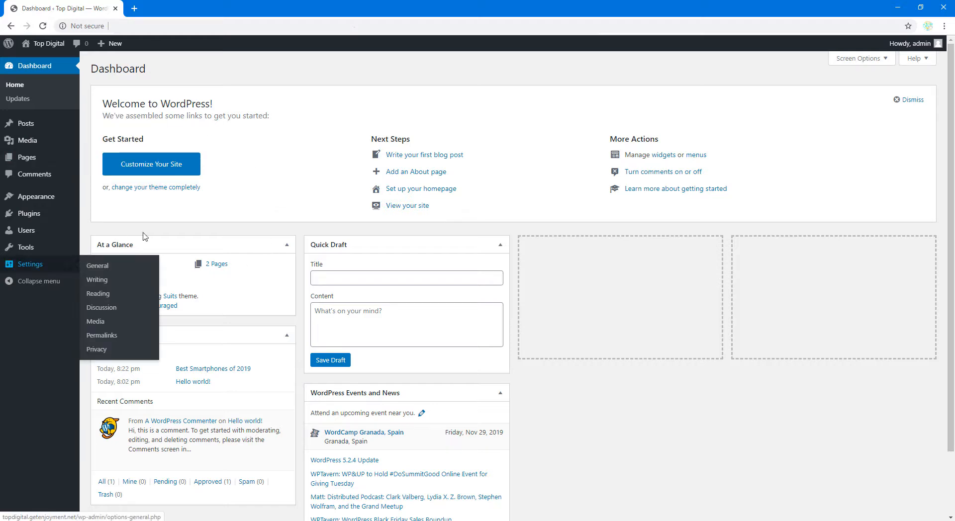